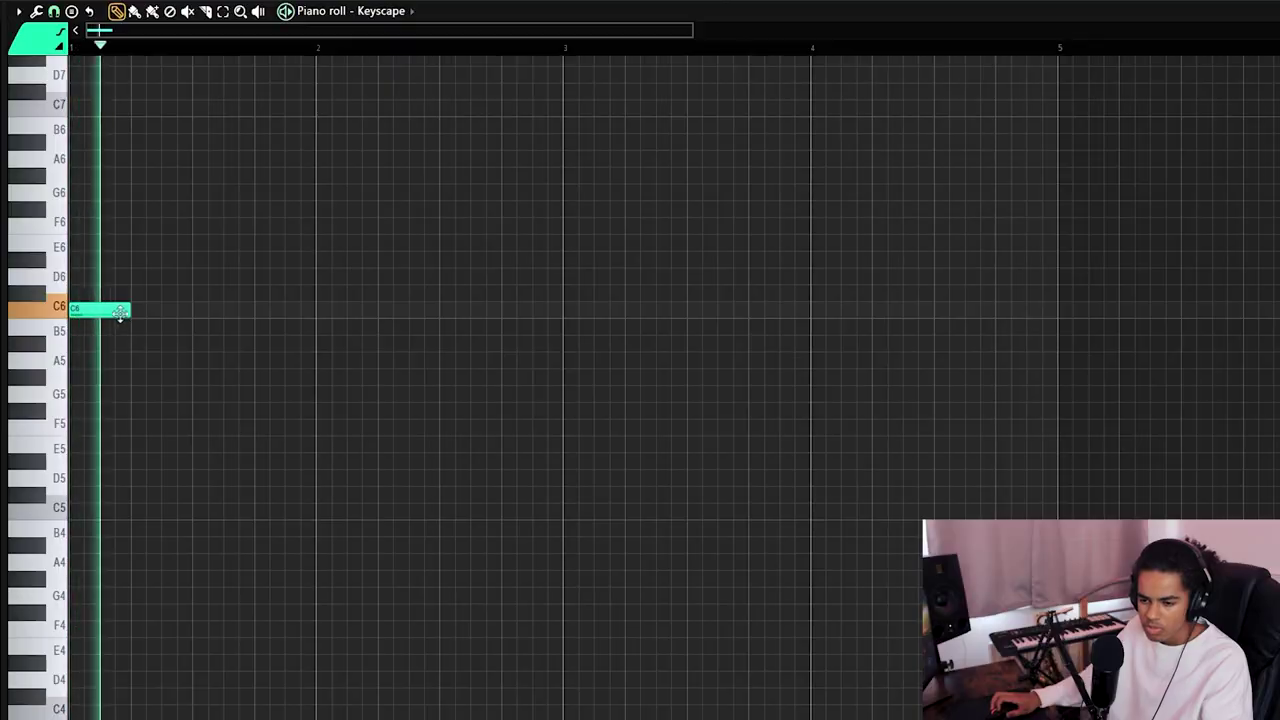
Extend the opening C6 note of the melody to three beats and audition it
drag(127, 310, 172, 310)
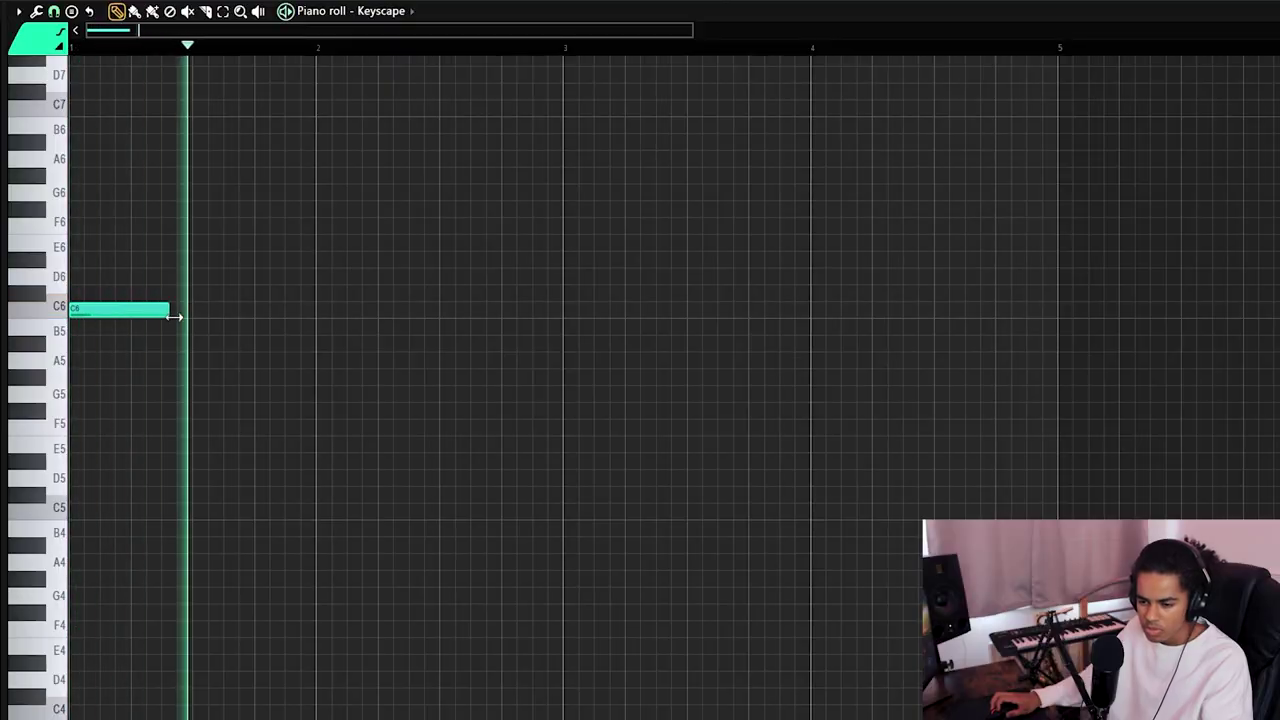
drag(243, 328, 254, 310)
key(space)
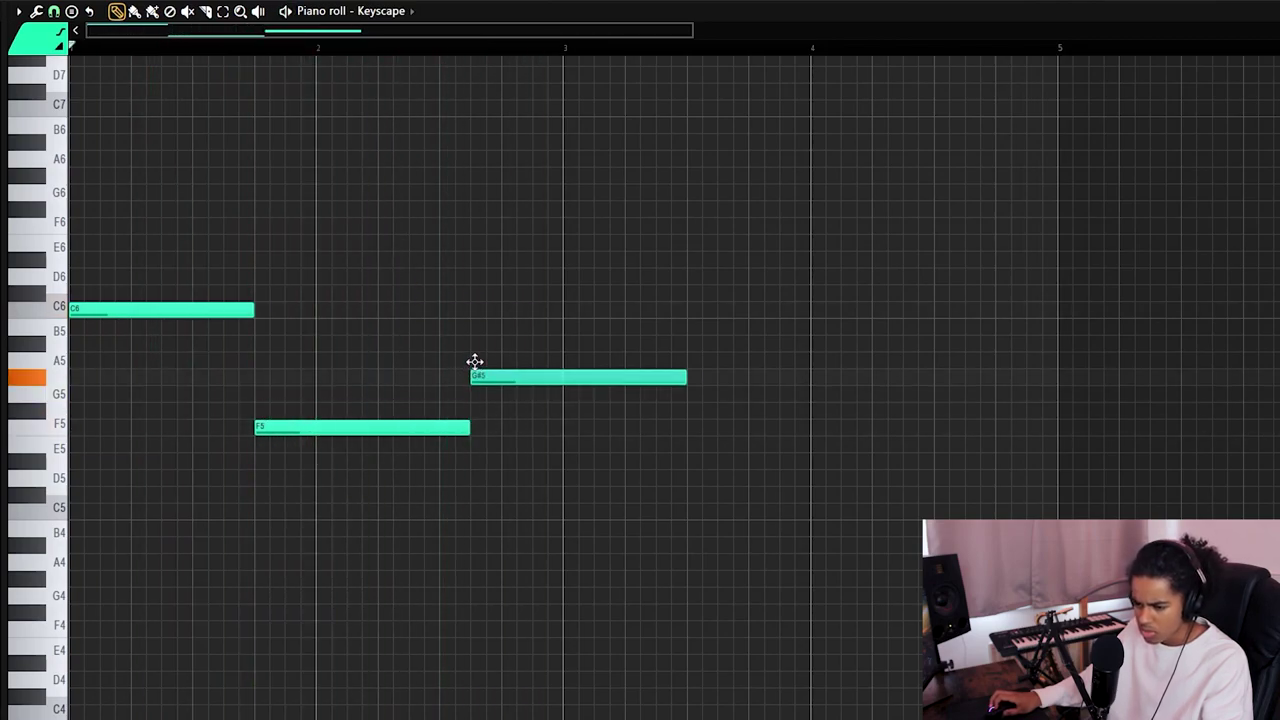
Shift the G#5 note slightly later, shorten it, and place an equally short A#5 directly after it, ending at bar 3
drag(475, 361, 507, 361)
drag(706, 386, 531, 394)
click(537, 344)
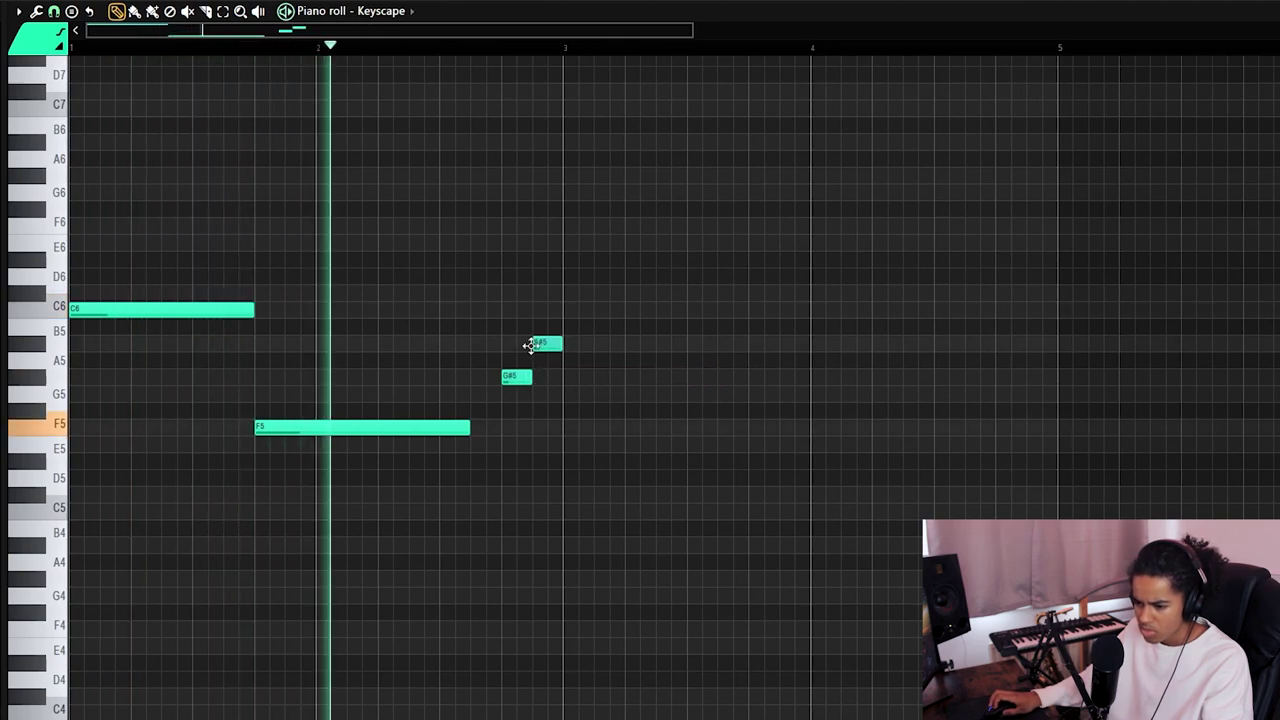
key(space)
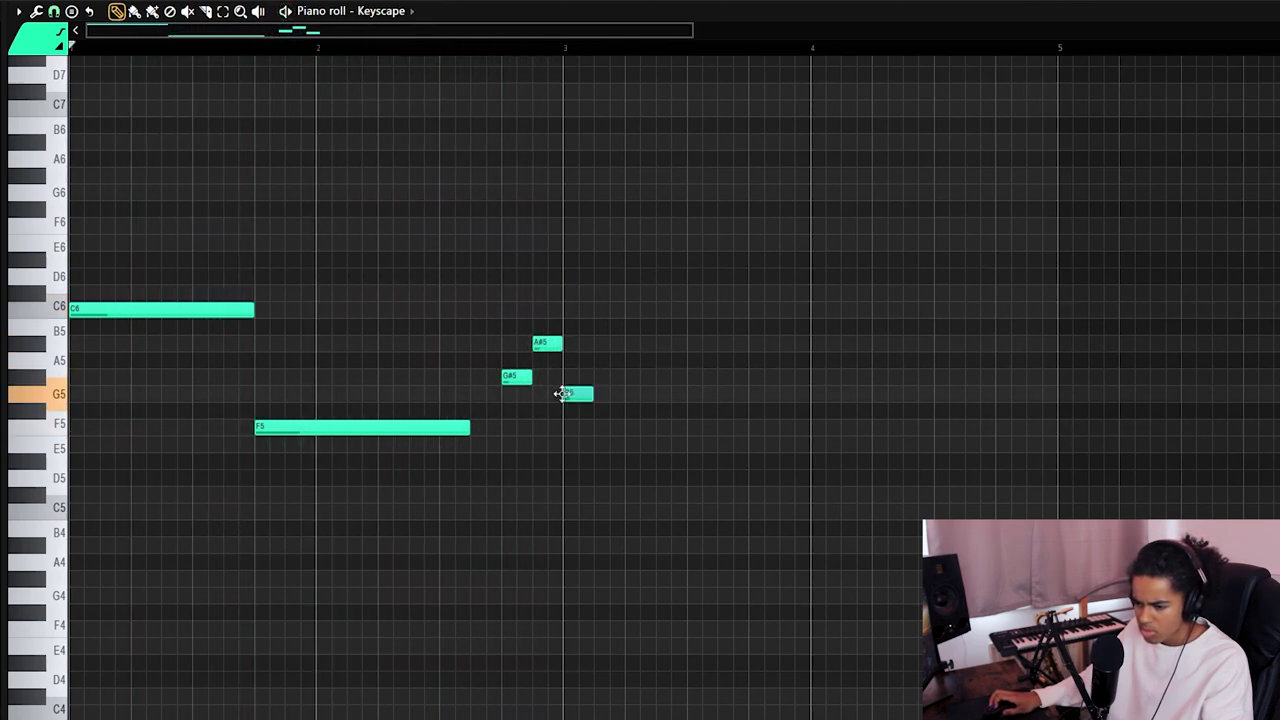
Continue the melody with one-beat D#6, C6 and F6 notes running from the last beat of bar 3 into bar 4
drag(733, 420, 741, 418)
scroll(547, 49, up, 1)
scroll(545, 54, down, 2)
scroll(543, 58, up, 1)
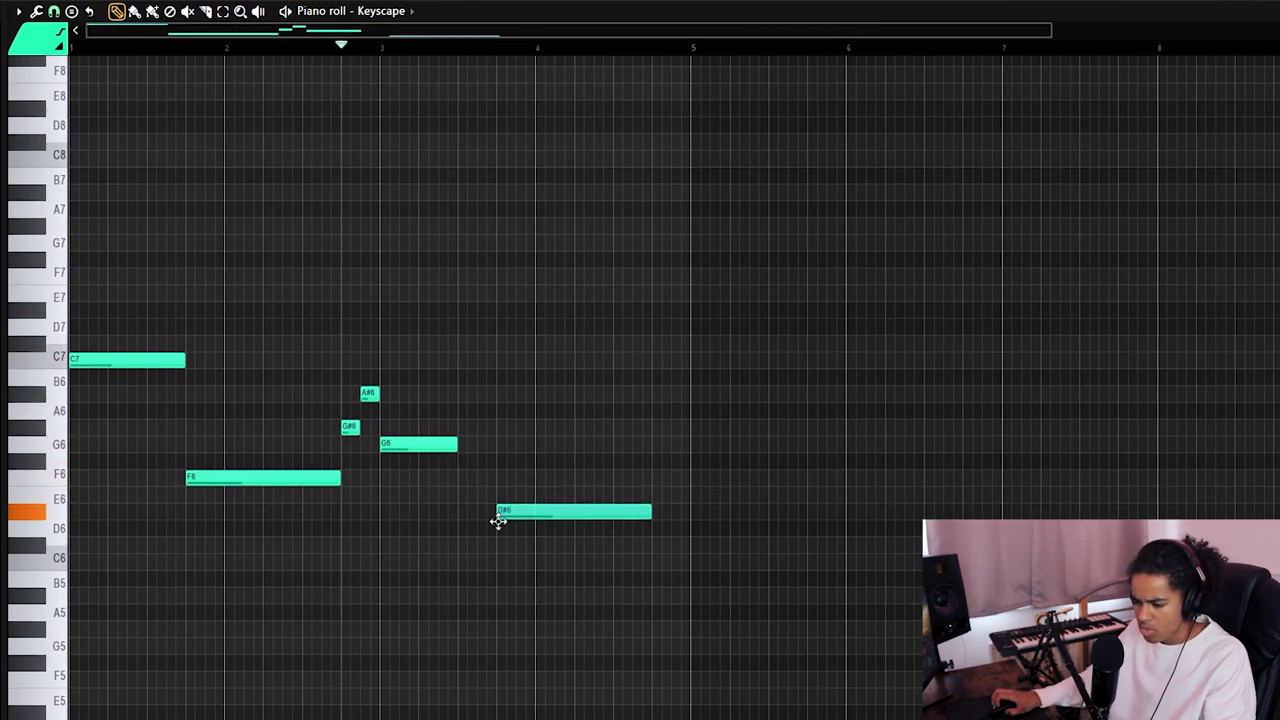
key(space)
mouse_move(647, 513)
mouse_down()
mouse_move(535, 514)
mouse_move(547, 574)
mouse_move(546, 551)
mouse_up()
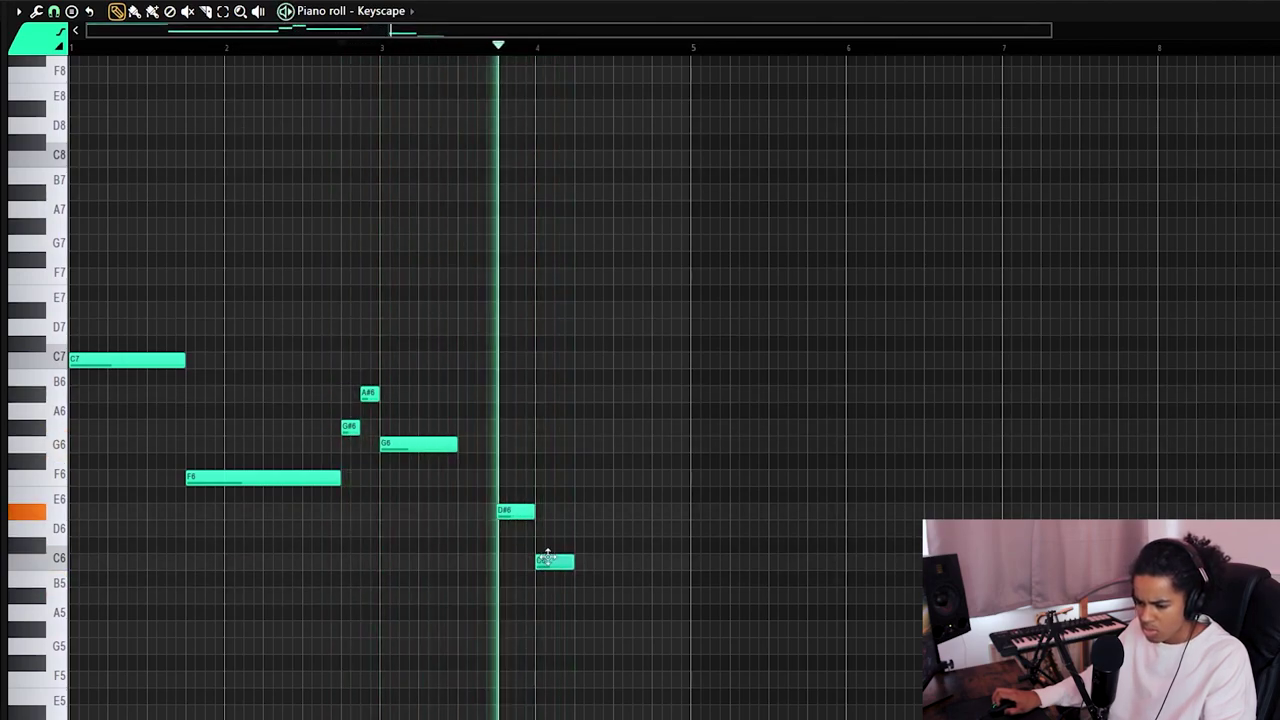
drag(572, 459, 573, 476)
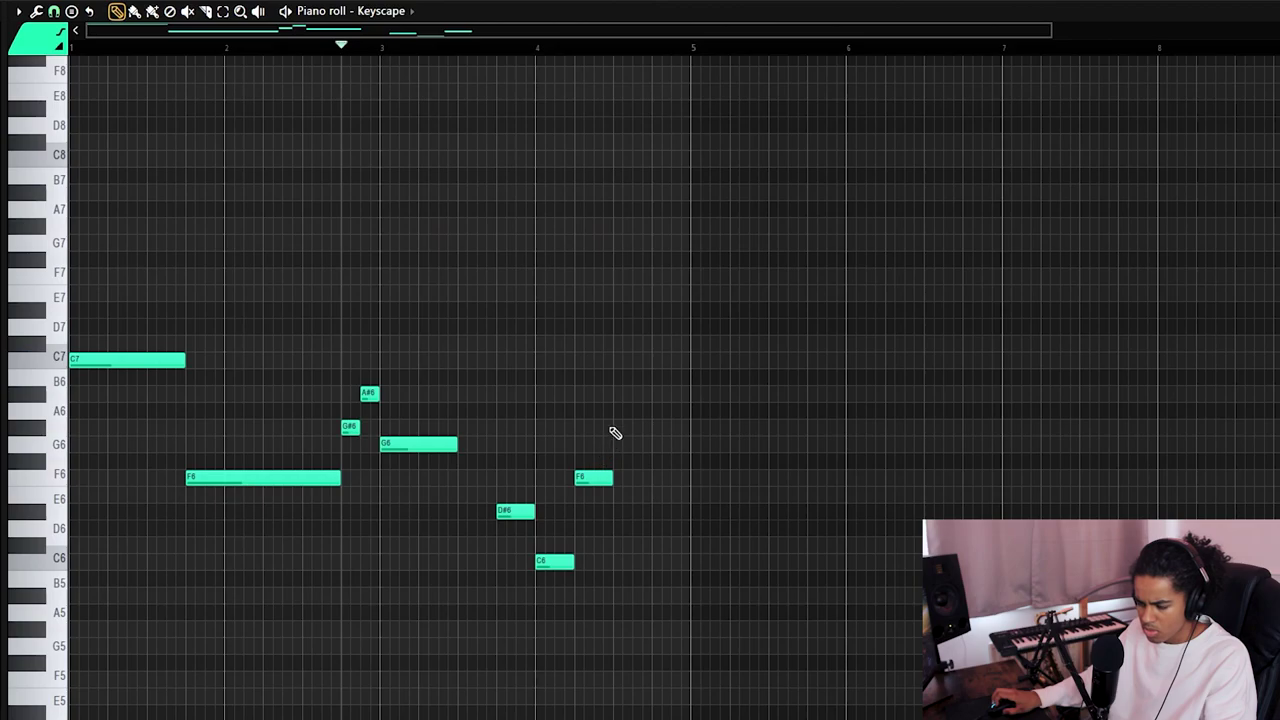
click(658, 394)
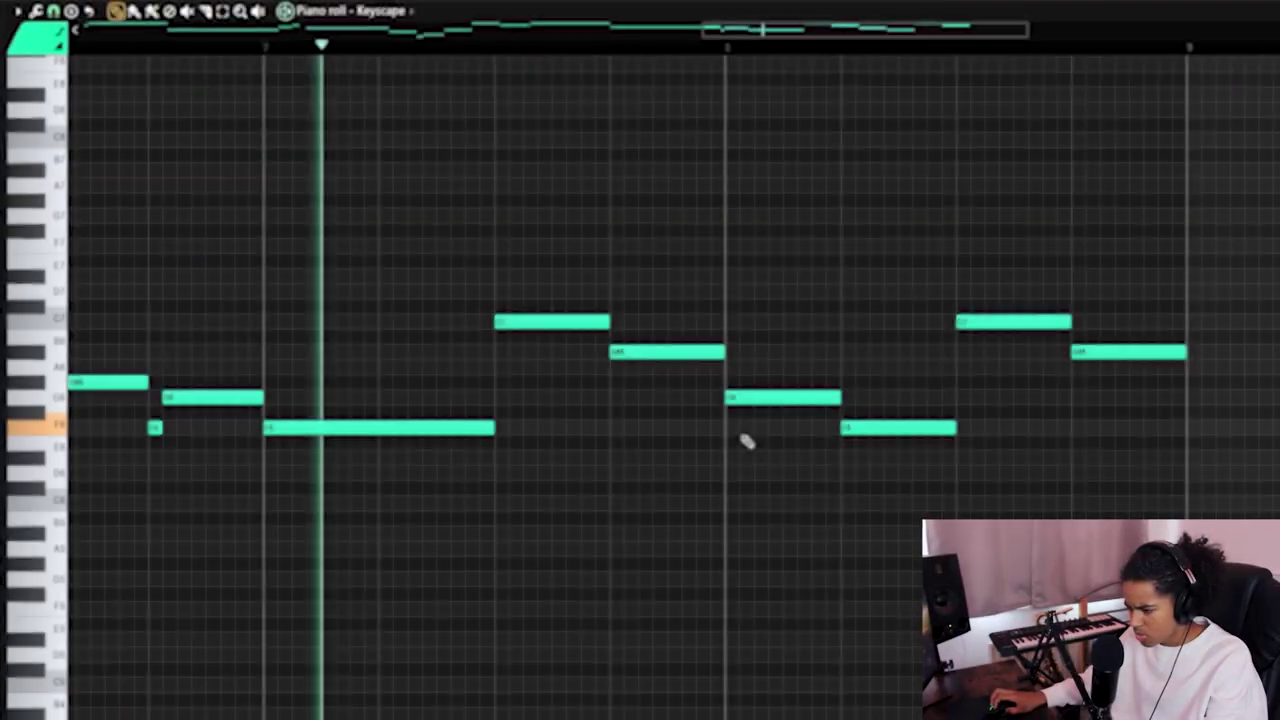
Place a short F6 grace note ahead of the G6 at the start of bar 8 and lower the following F6 to D#6
click(731, 427)
drag(752, 398, 767, 402)
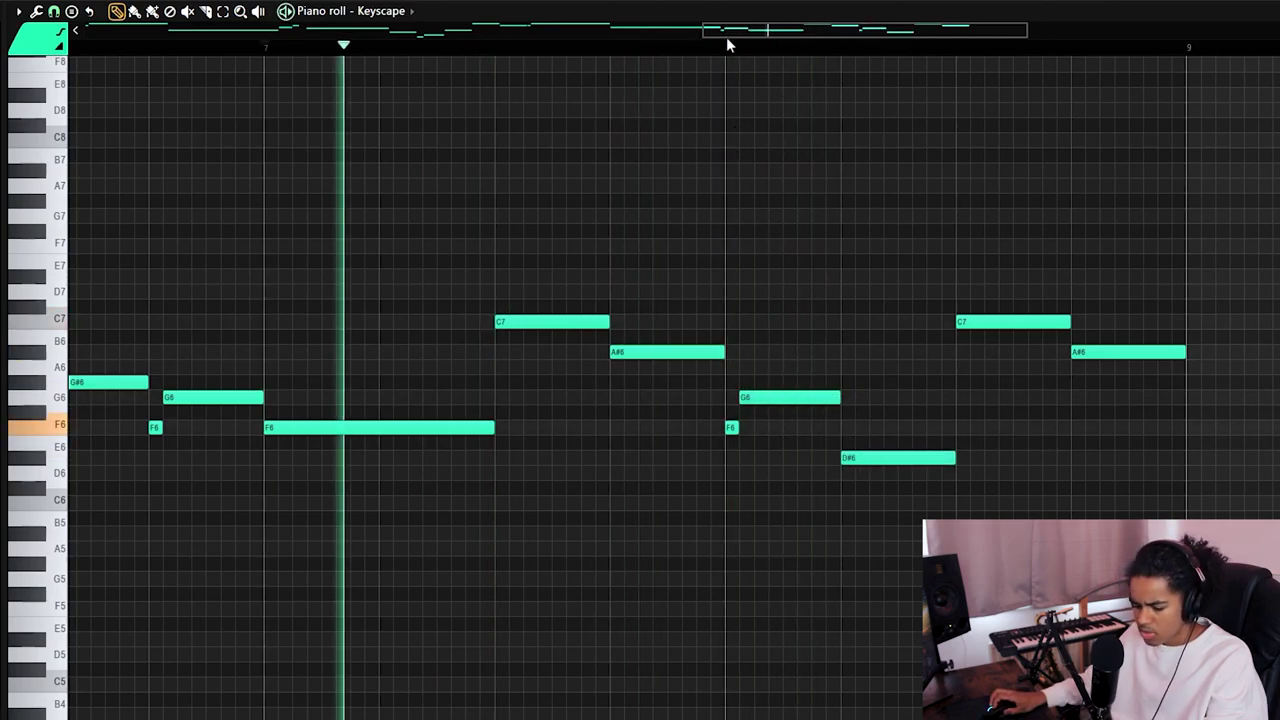
scroll(883, 114, down, 3)
key(space)
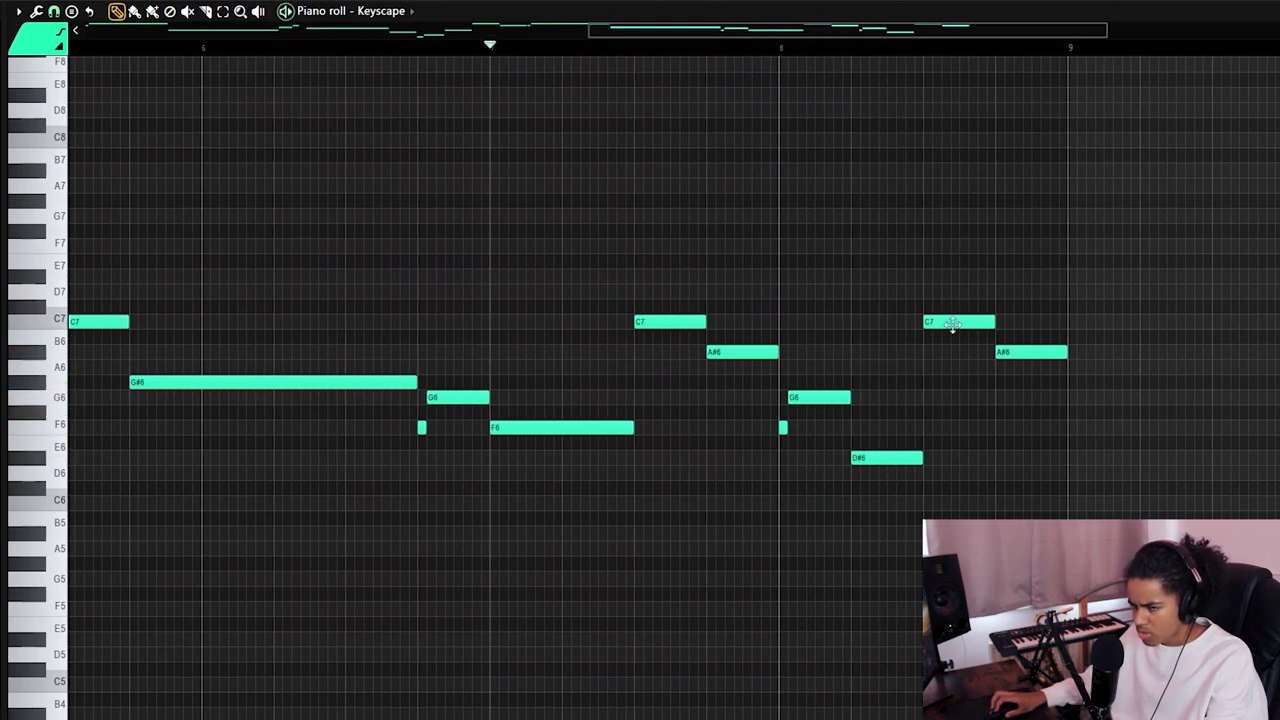
Rework the end of bar 8 by lowering the D#6 to C6 and the C7 to A6, and deleting the final A#6
key(space)
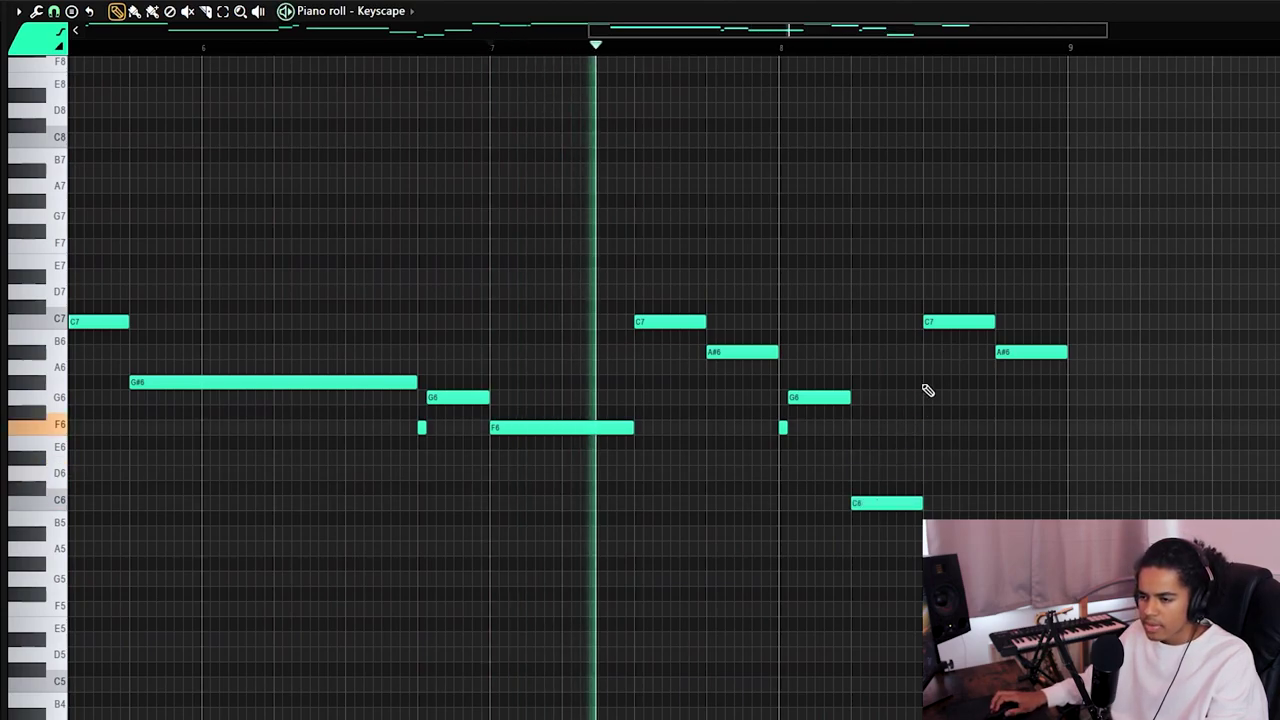
right_click(1008, 358)
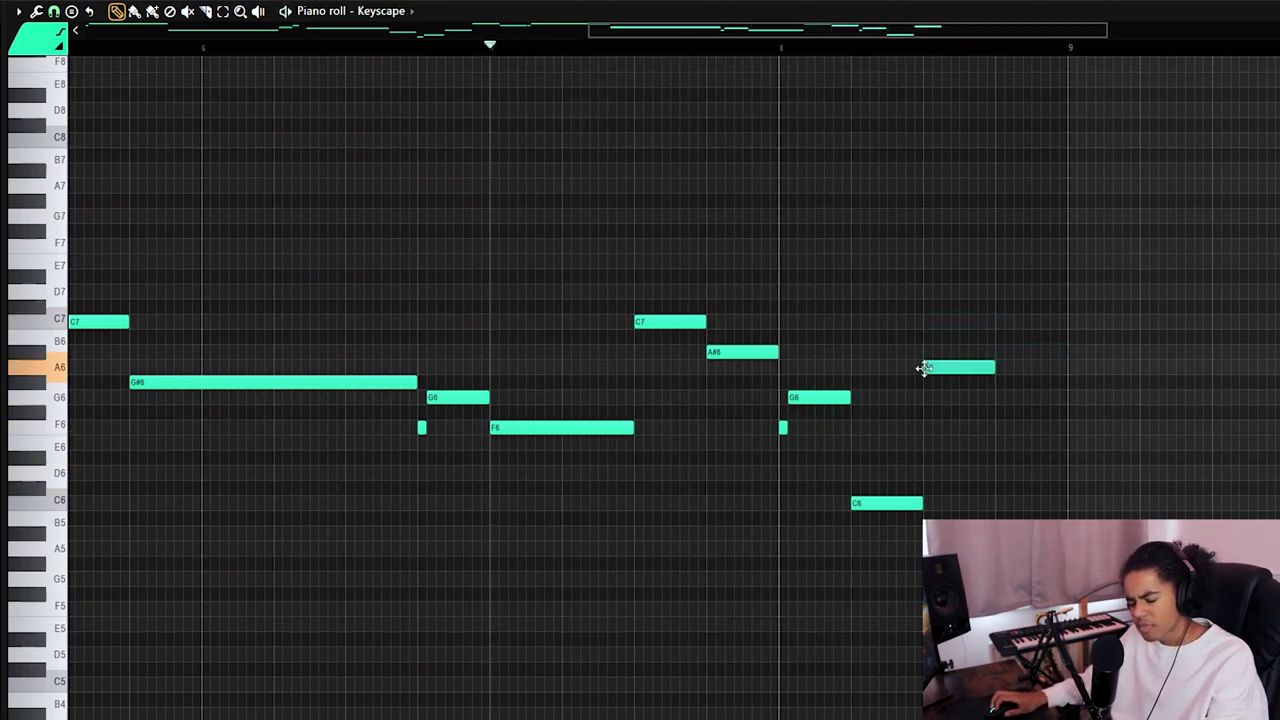
scroll(909, 111, down, 3)
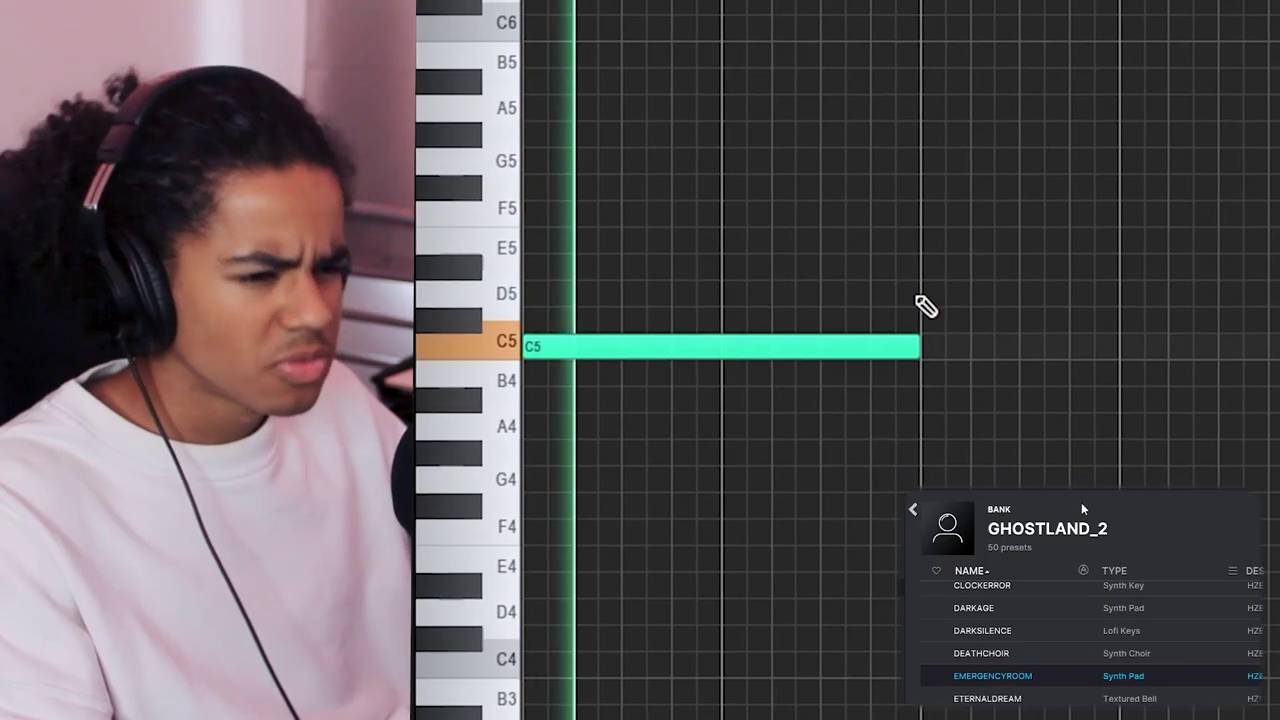
Follow the two-bar C5 with a D#5 of one and a half bars and a half-bar A#4, and duplicate the phrase
drag(926, 300, 875, 268)
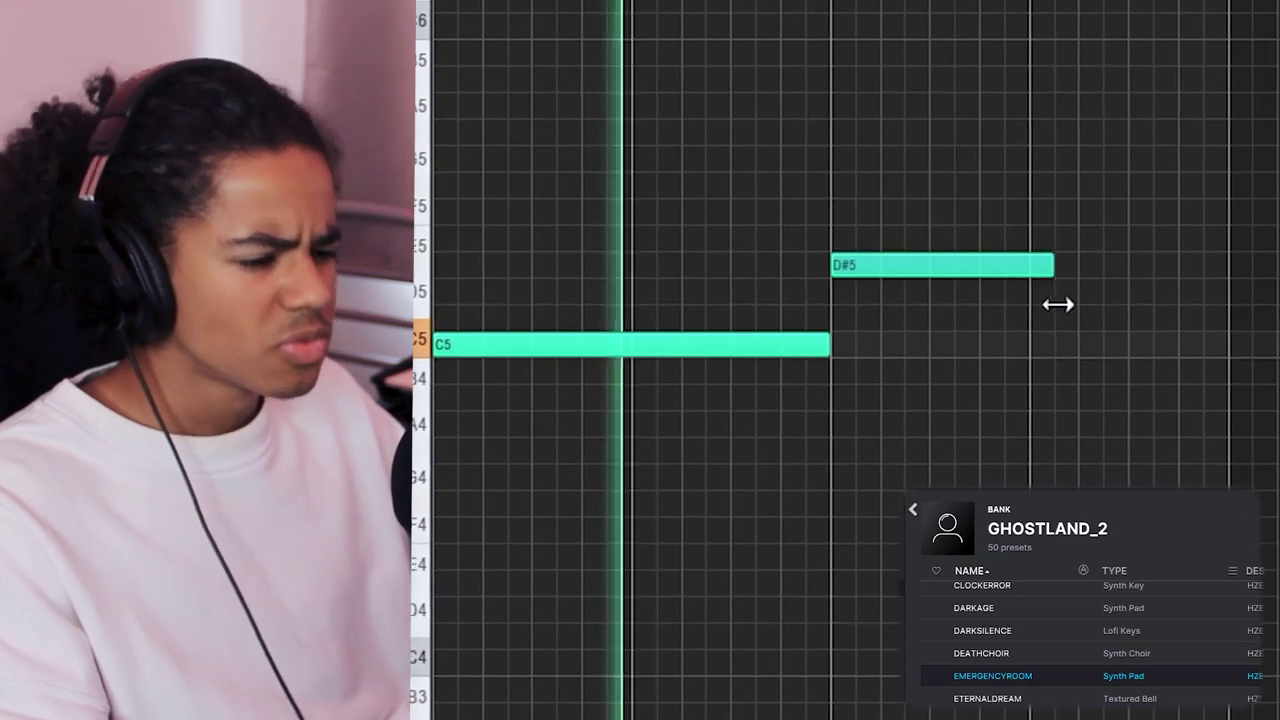
drag(1090, 404, 1180, 418)
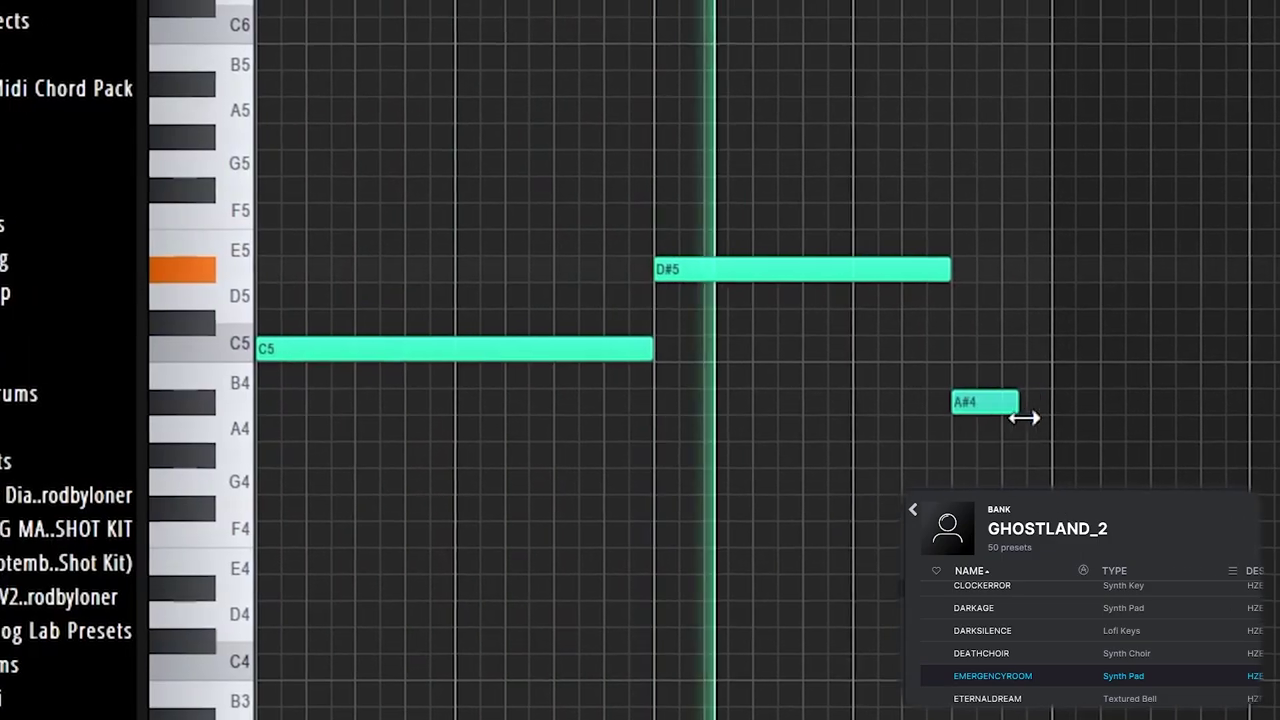
drag(1004, 424, 1012, 422)
key(ctrl+b)
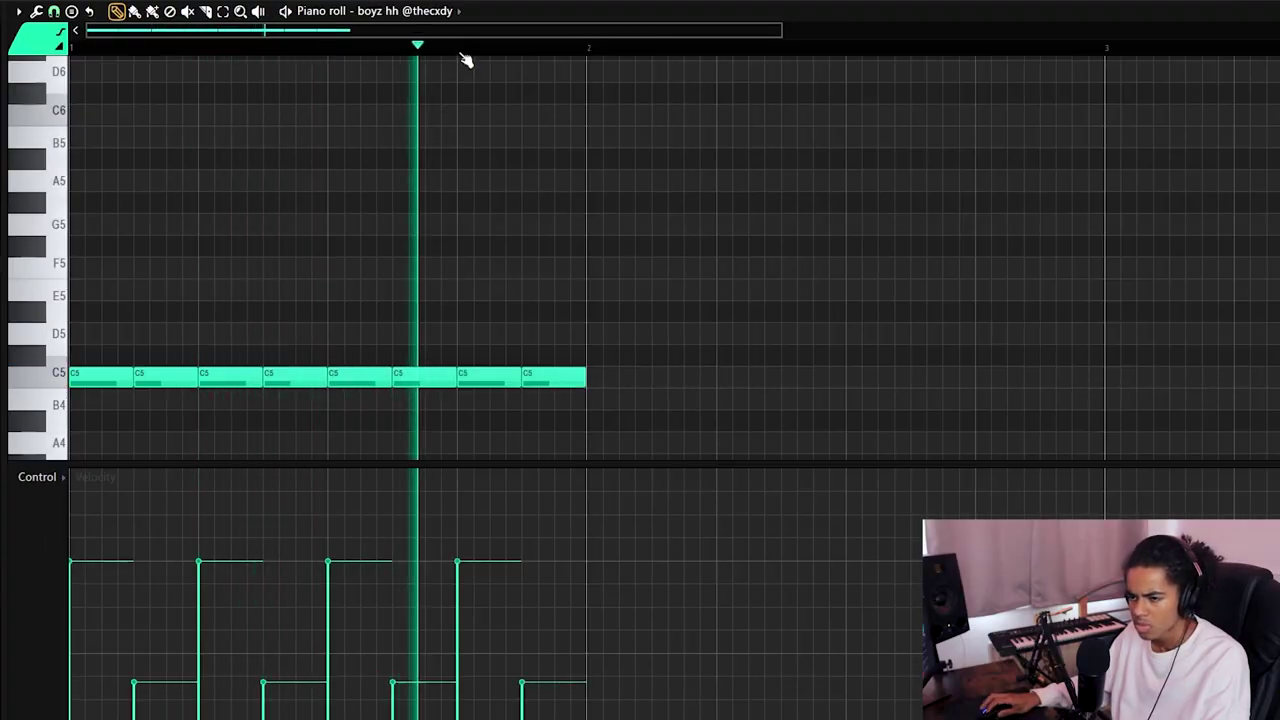
Duplicate the one-bar boyz hh hi-hat pattern until it fills eight bars
key(ctrl+b)
key(ctrl+d)
scroll(480, 100, down, 3)
key(ctrl+b)
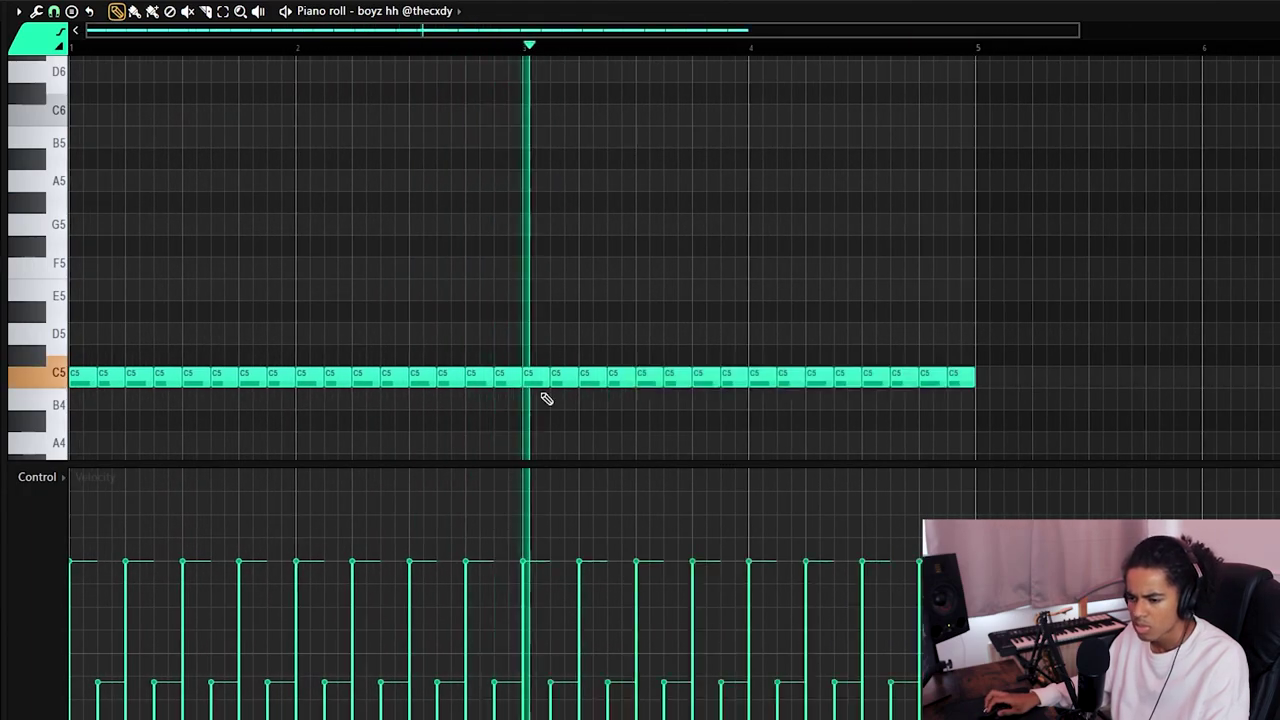
drag(542, 463, 538, 589)
key(ctrl+b)
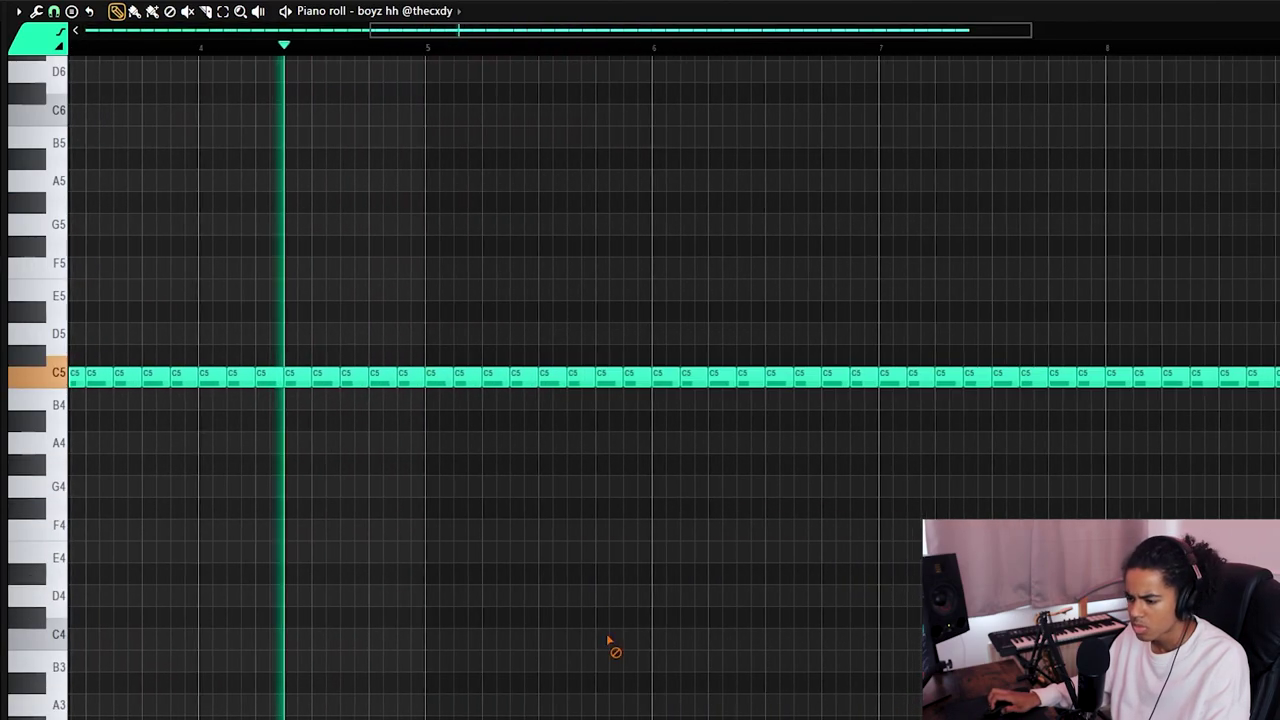
key(ctrl+d)
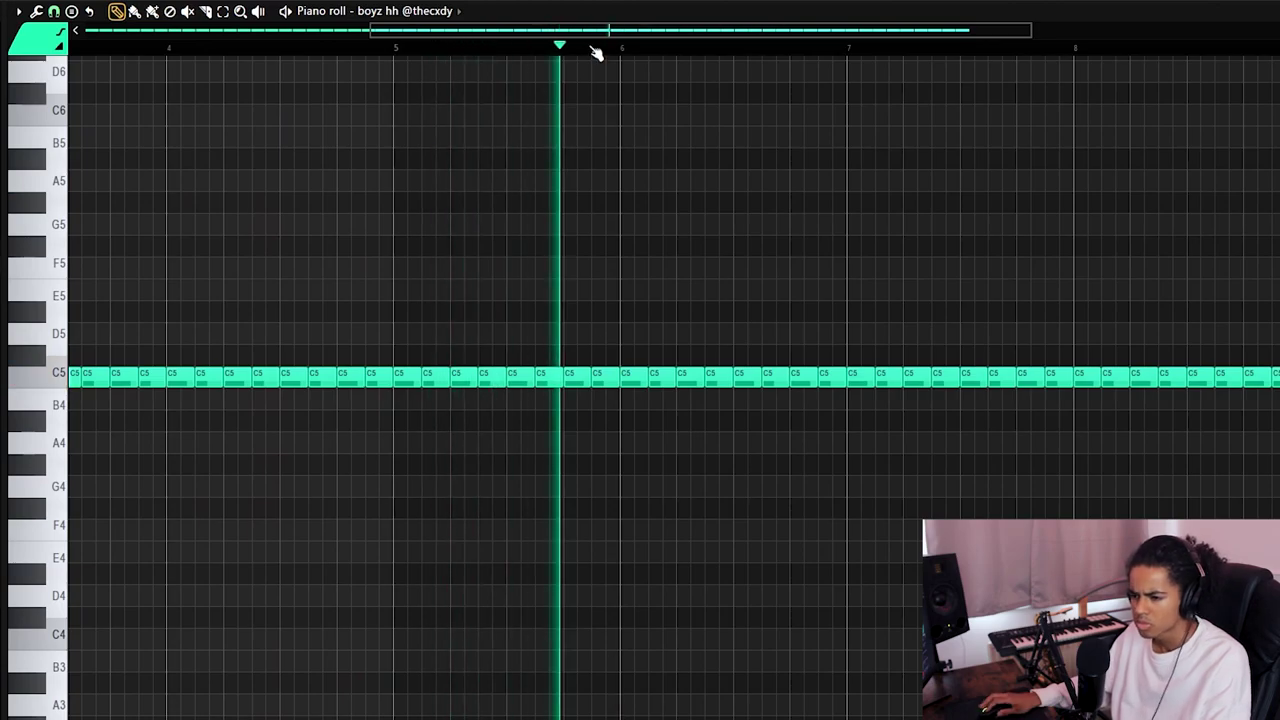
scroll(596, 52, down, 4)
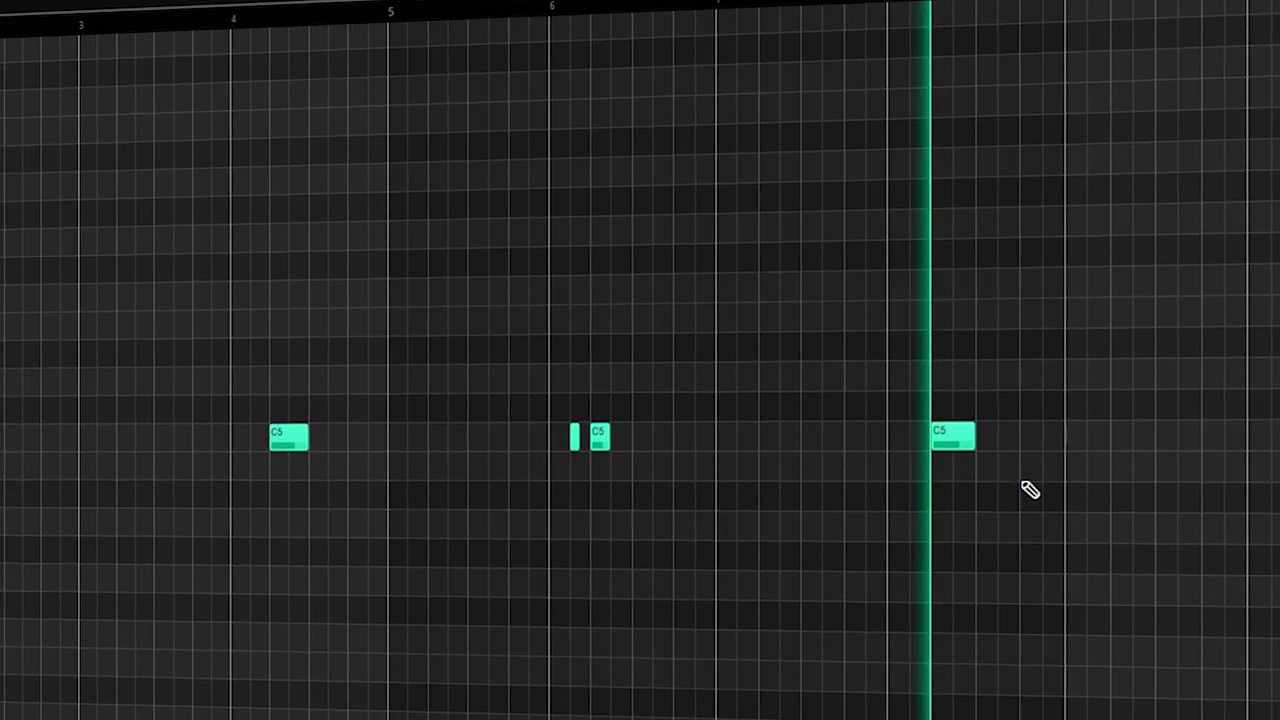
Add a lower-pitched hit after the last C5 of the drum pattern and place another short hit in the next percussion pattern
click(1077, 557)
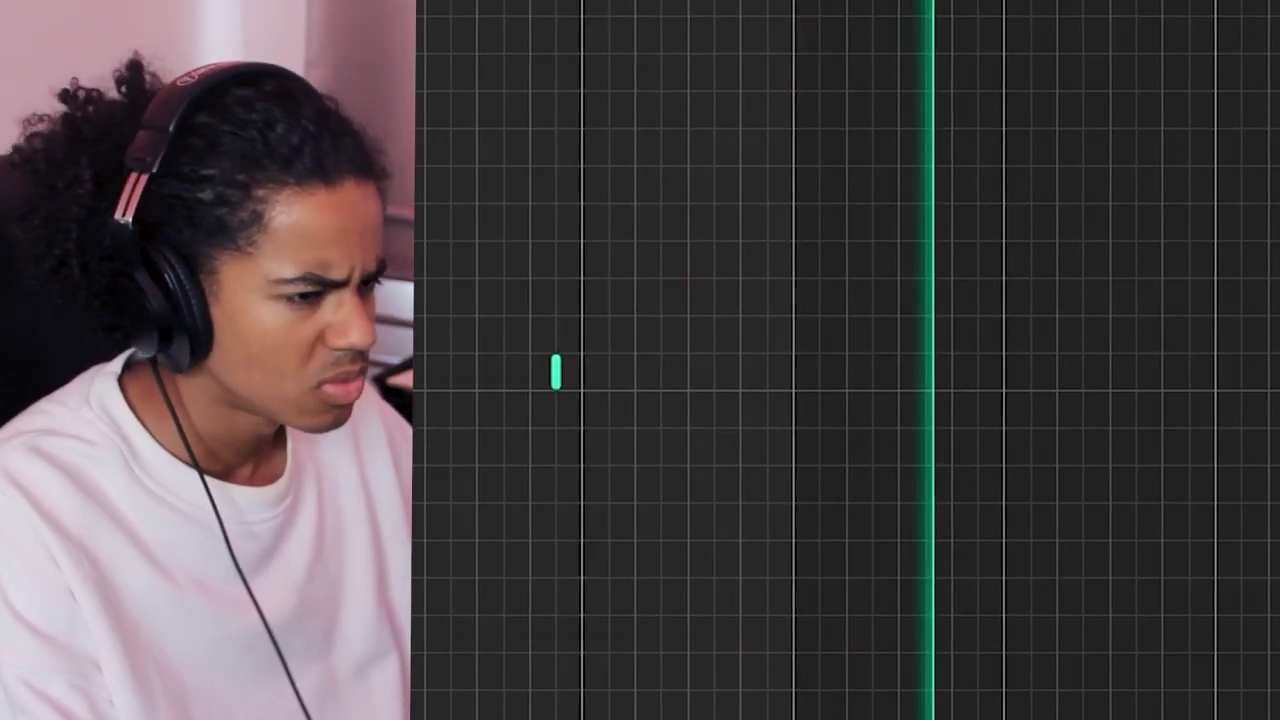
click(1206, 371)
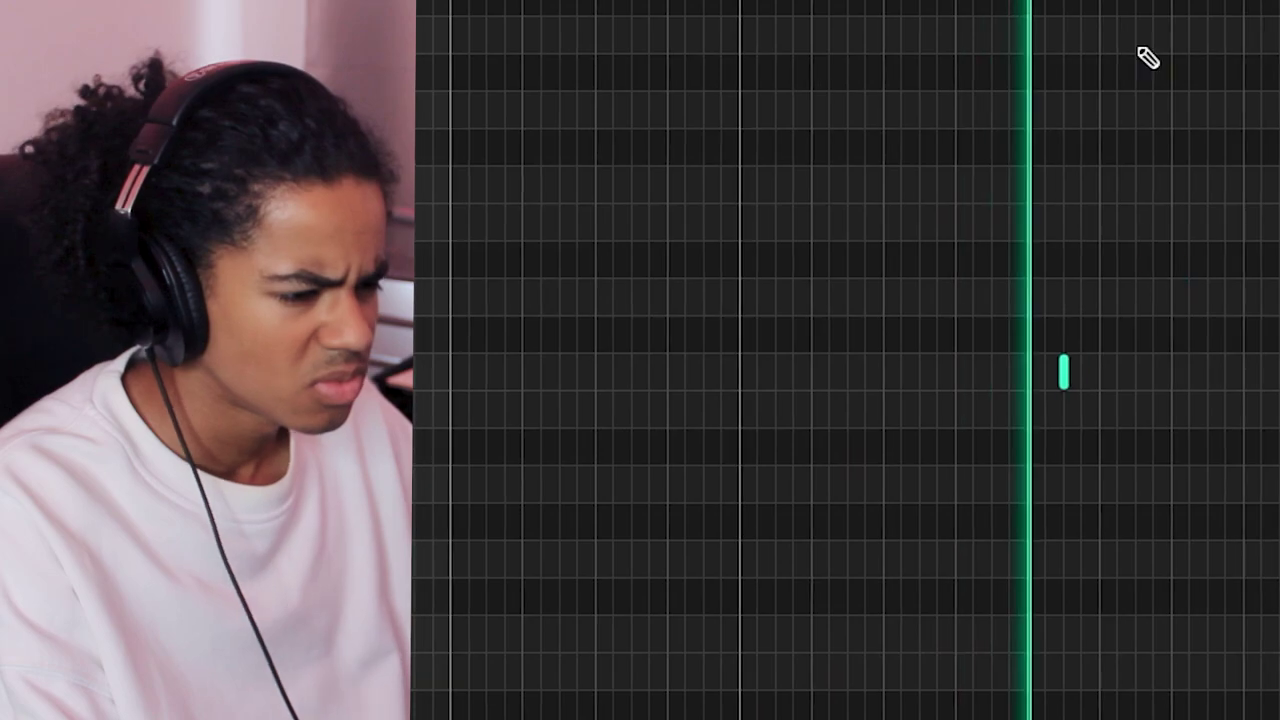
scroll(935, 75, down, 2)
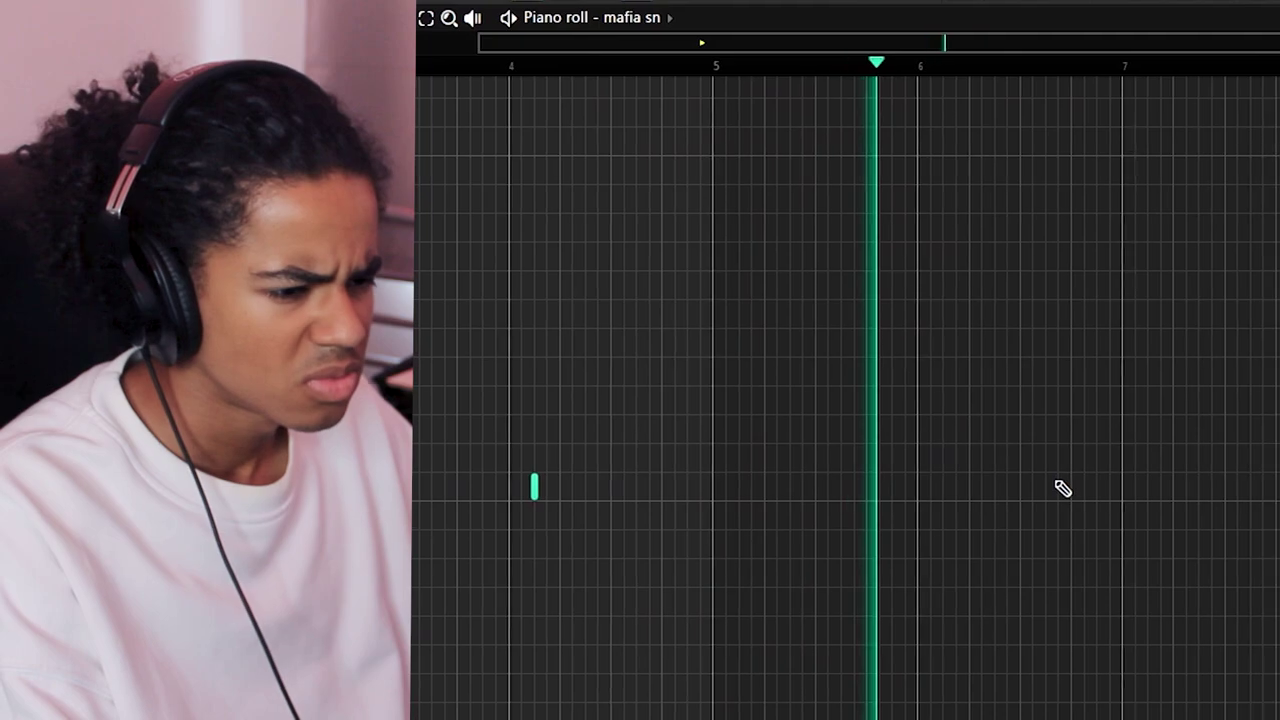
Add mafia sn snare hits near the end of bar 6, near the end of bar 7 and early in bar 8
click(1084, 490)
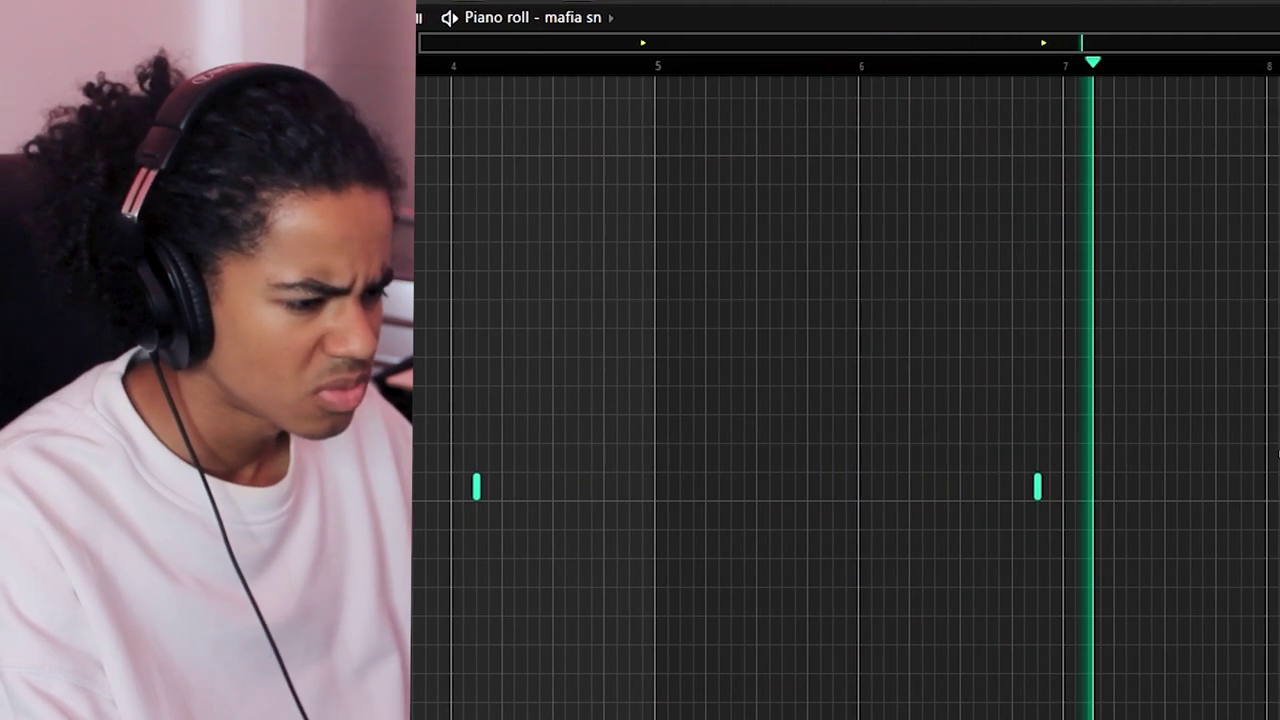
click(1229, 488)
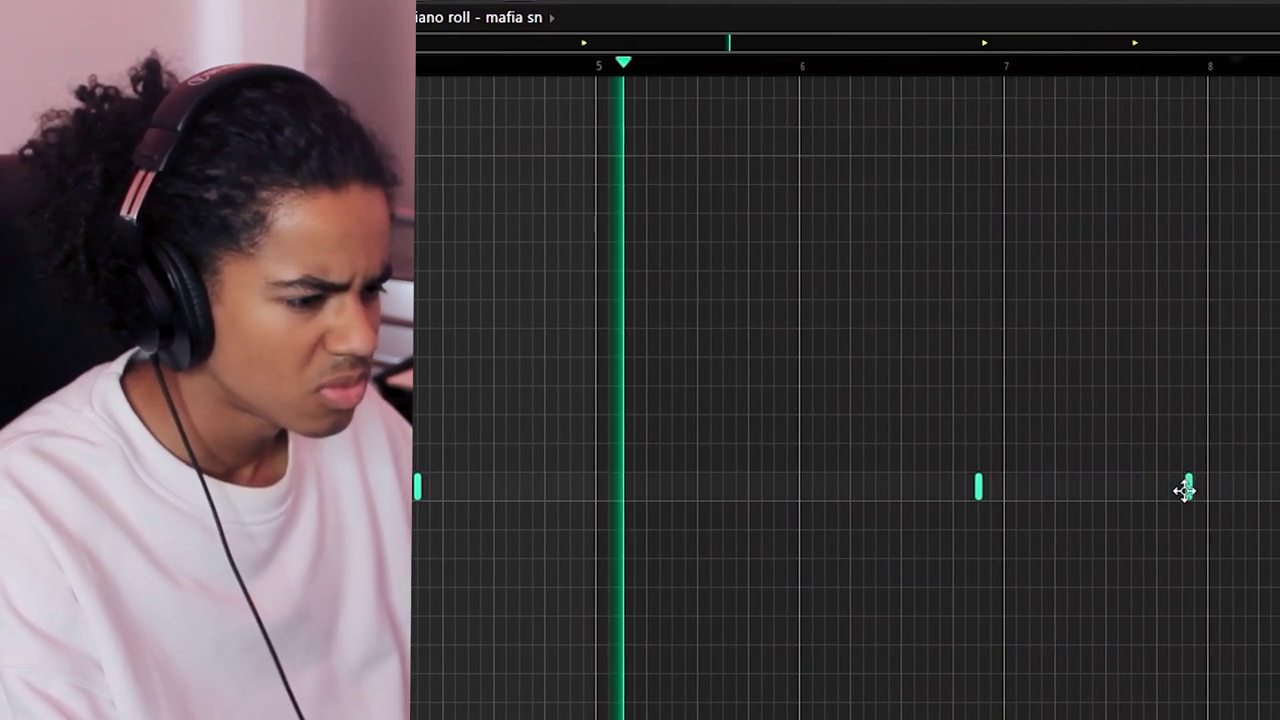
click(1221, 486)
scroll(985, 66, down, 2)
scroll(1020, 74, up, 2)
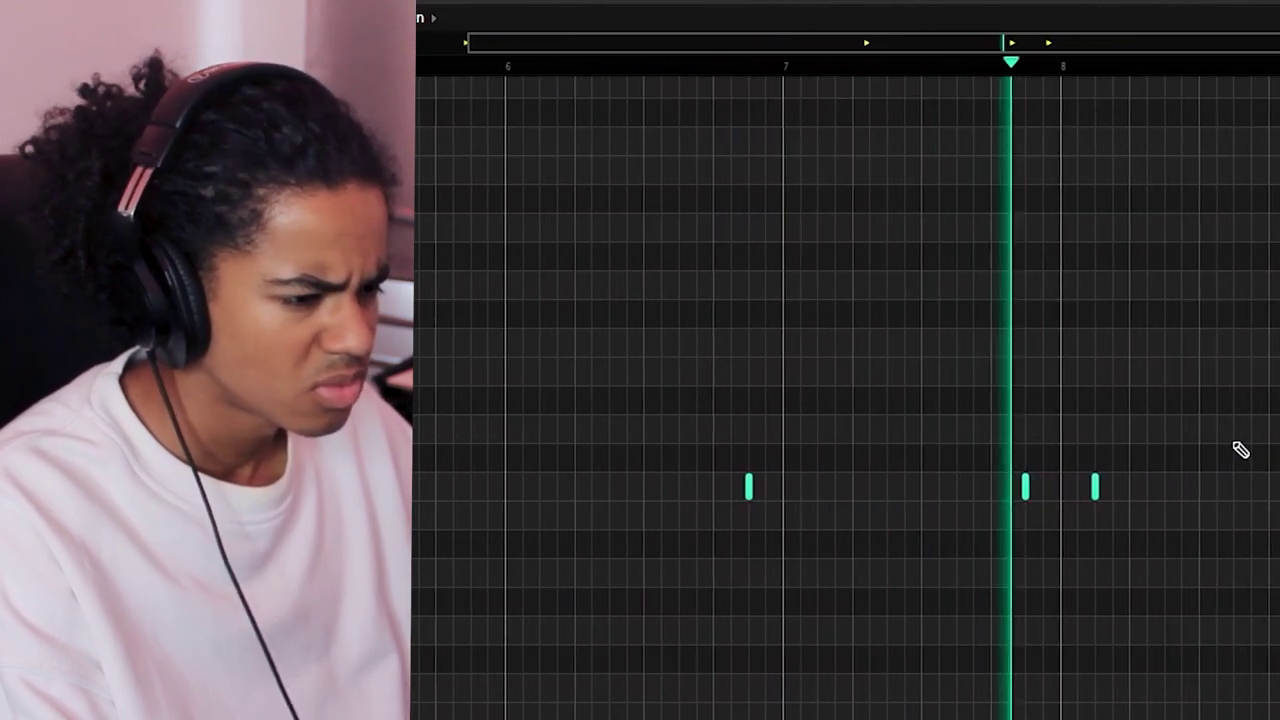
scroll(1104, 94, down, 2)
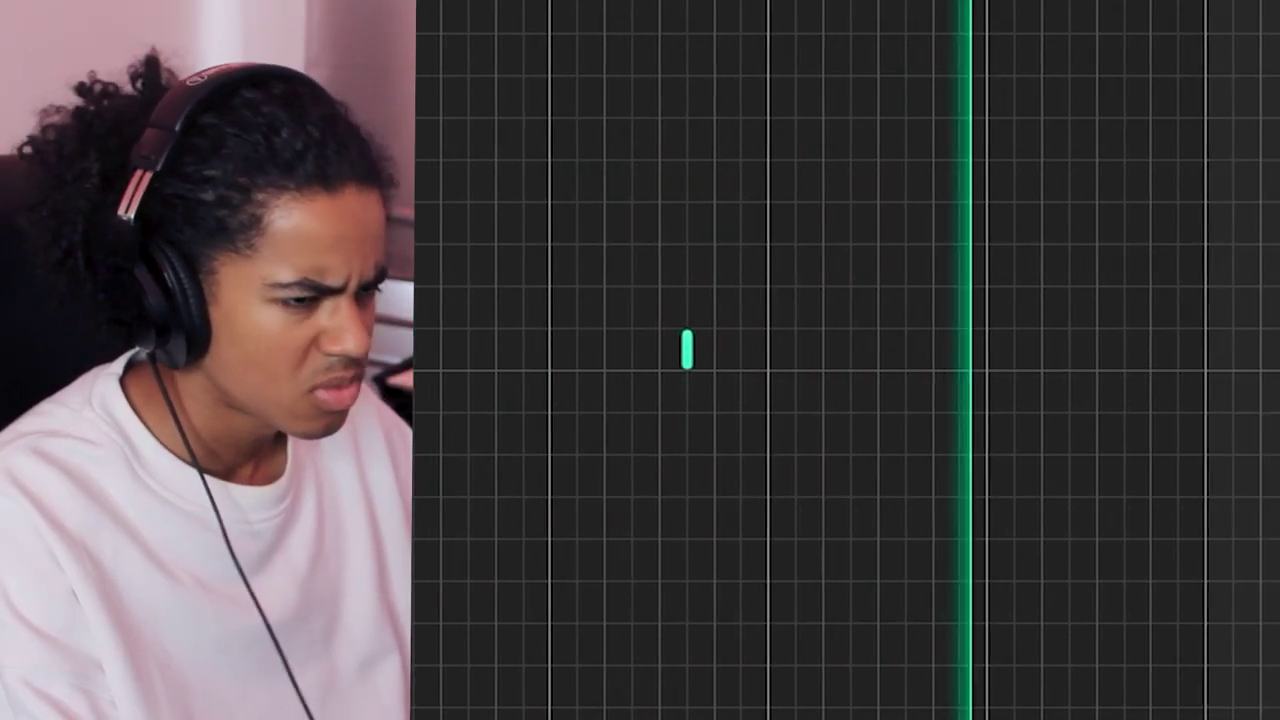
right_click(602, 348)
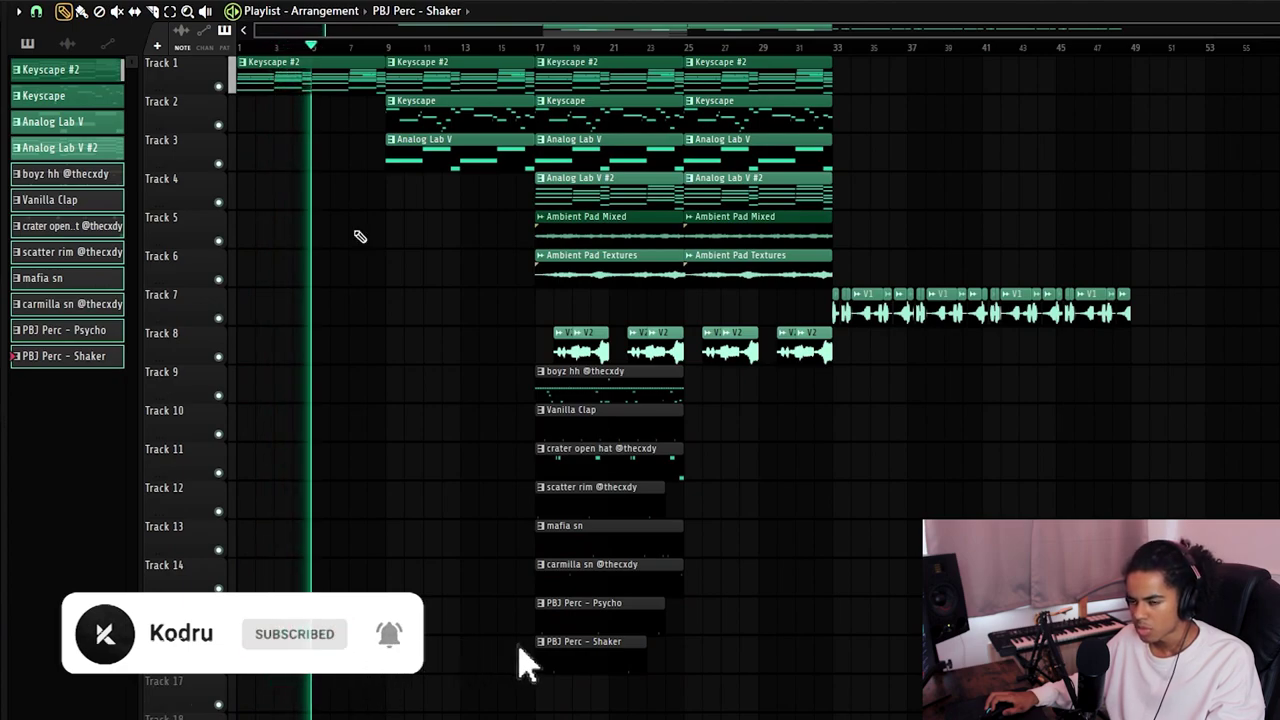
Add an Ambient Pad Mixed clip on Track 5 that starts at bar 13 and leads into bar 17
scroll(398, 265, up, 5)
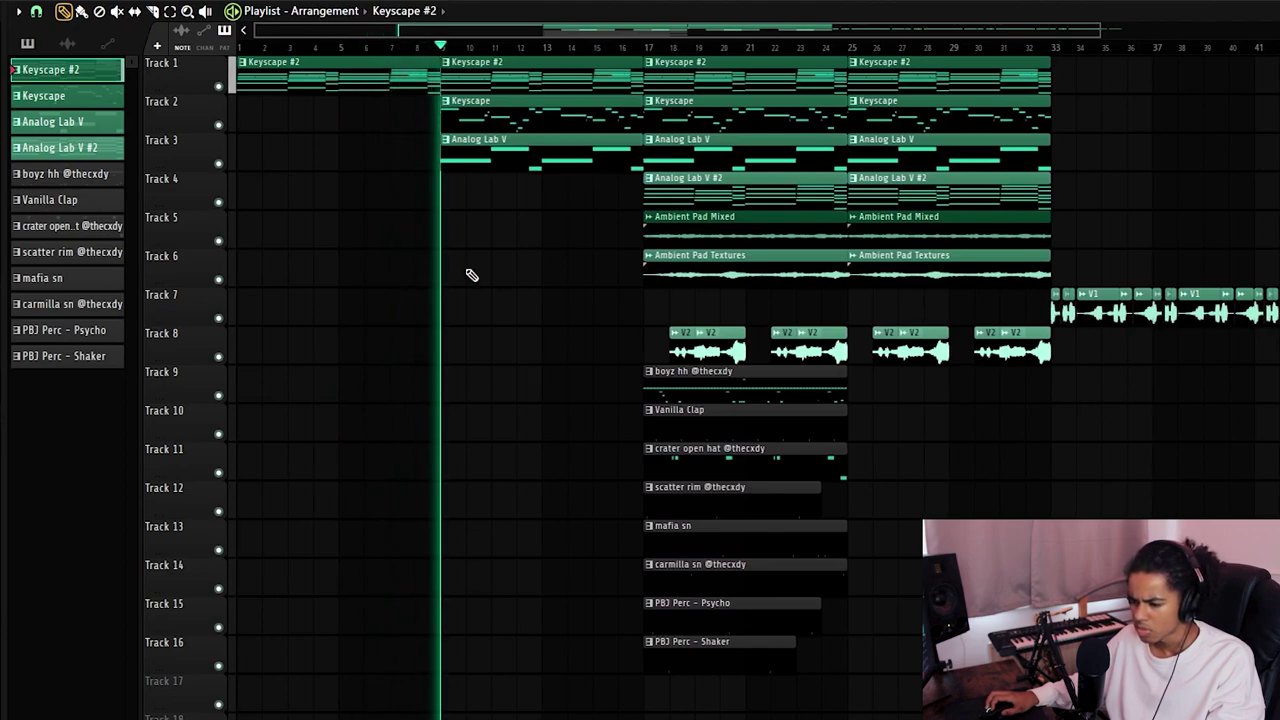
scroll(862, 54, down, 2)
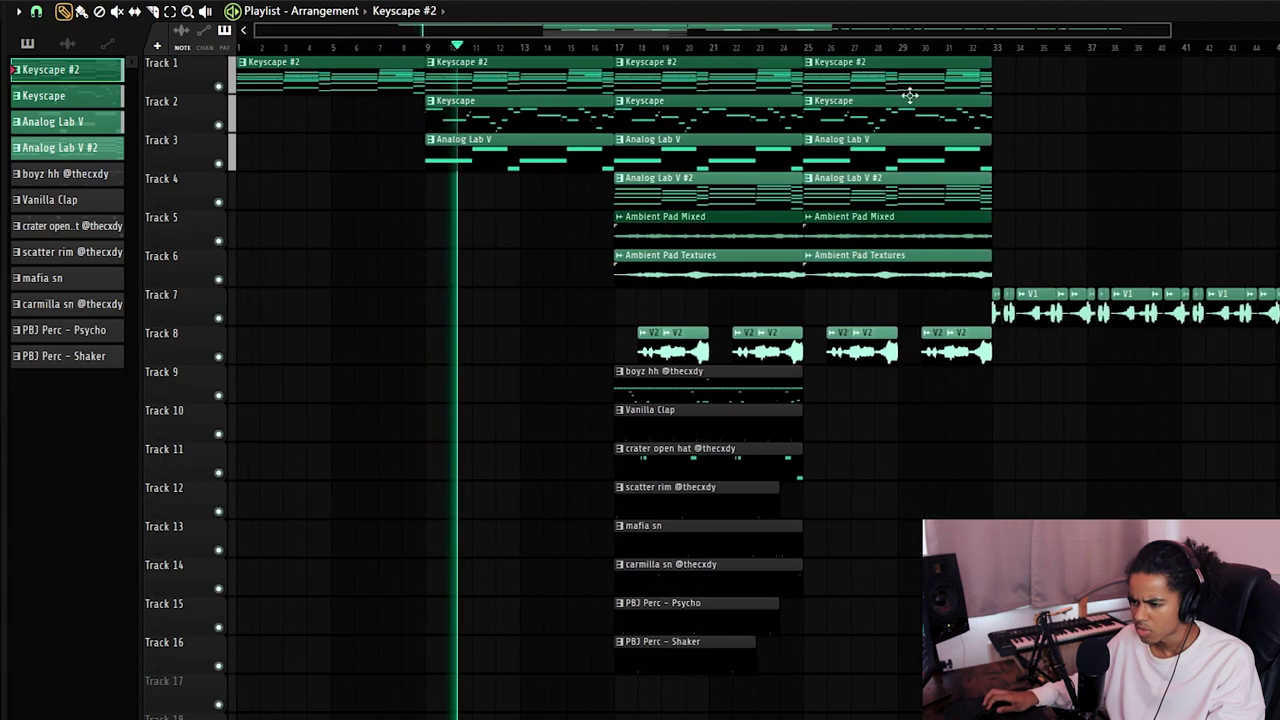
drag(680, 240, 483, 234)
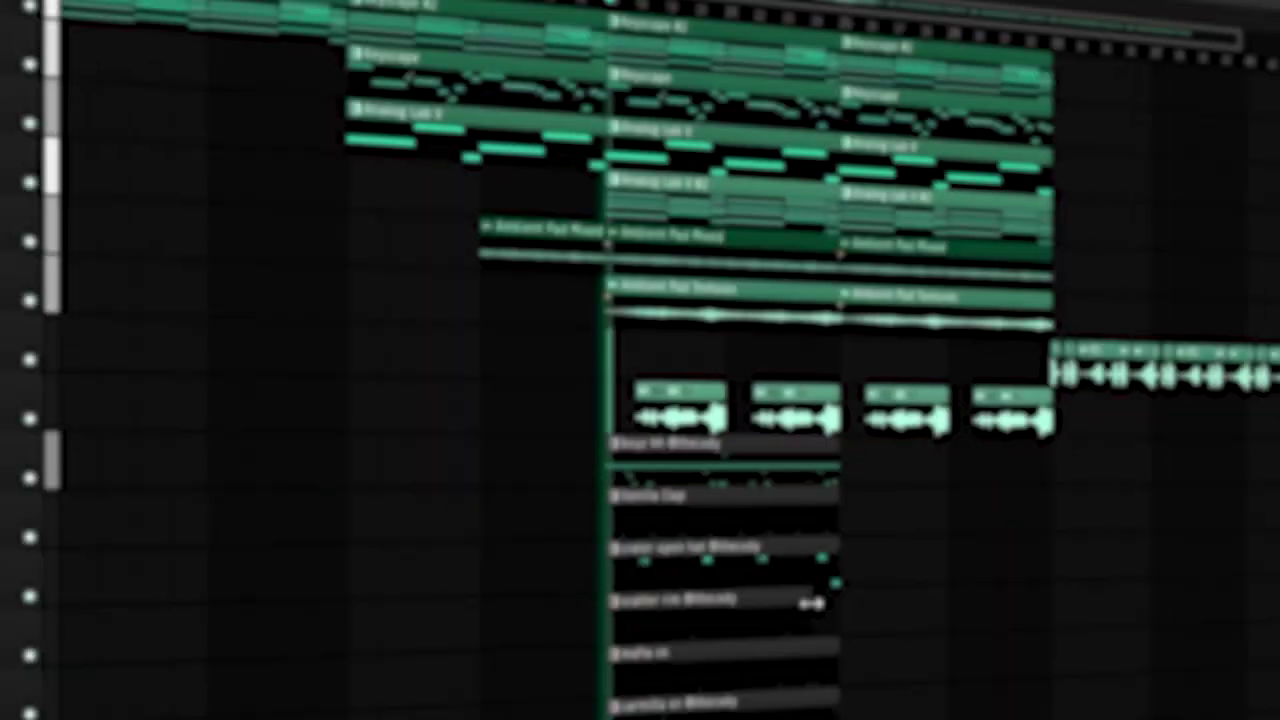
Select the drum clips starting at bar 17 and copy them to the next section at bar 25
drag(832, 434, 643, 715)
drag(694, 490, 922, 491)
ctrl+click(1266, 498)
right_click(672, 375)
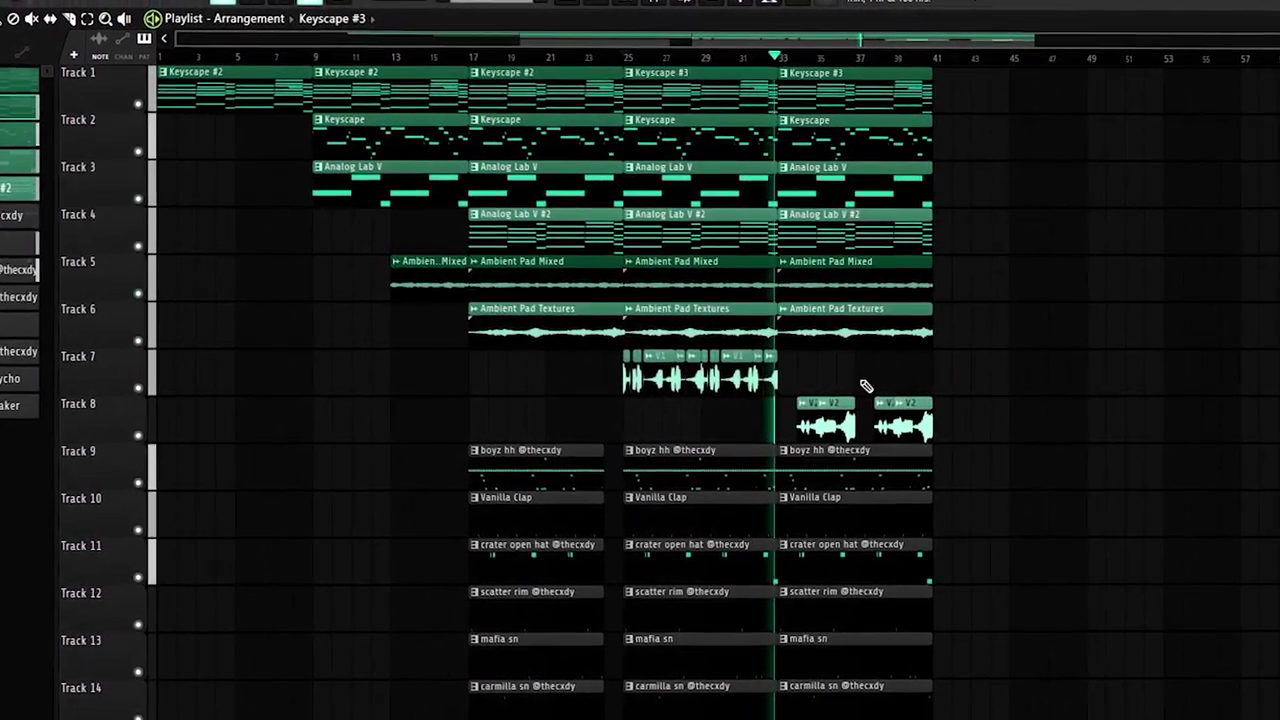
Play back the arrangement and, in the mixer, raise Insert 6 to -5.2 dB and Insert 7 to -4.7 dB
scroll(762, 70, up, 4)
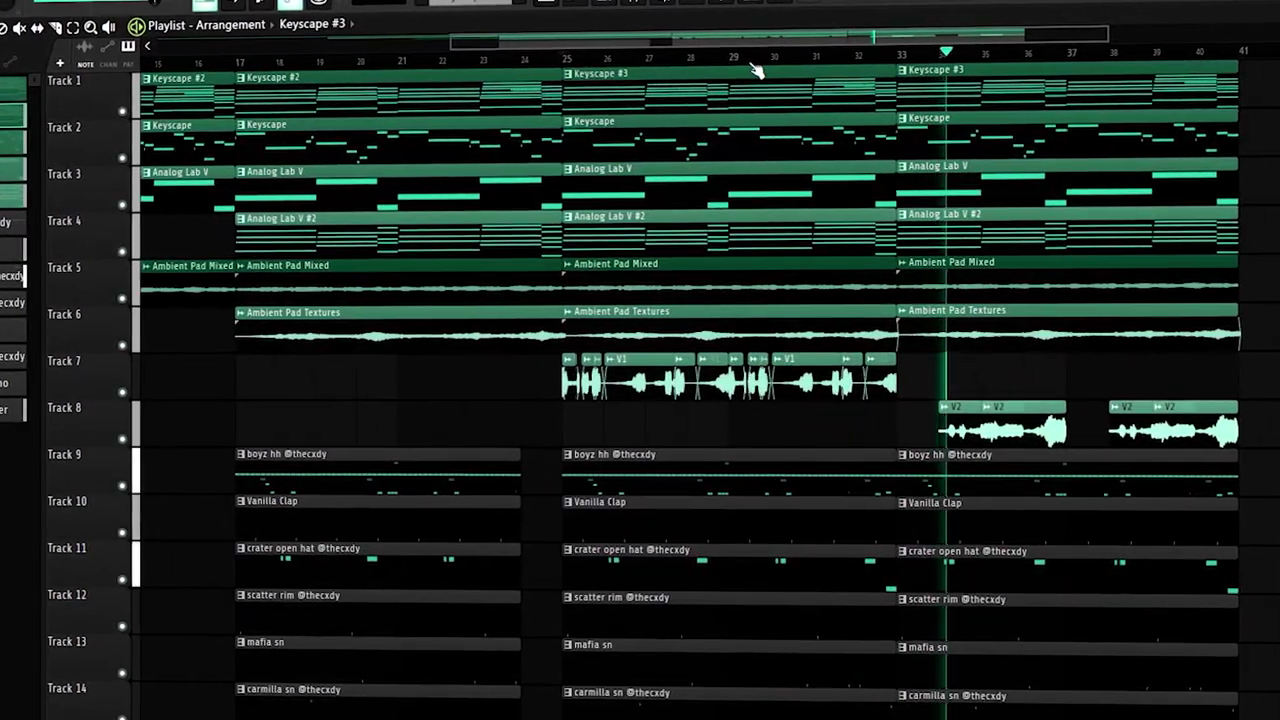
scroll(758, 71, down, 2)
key(F9)
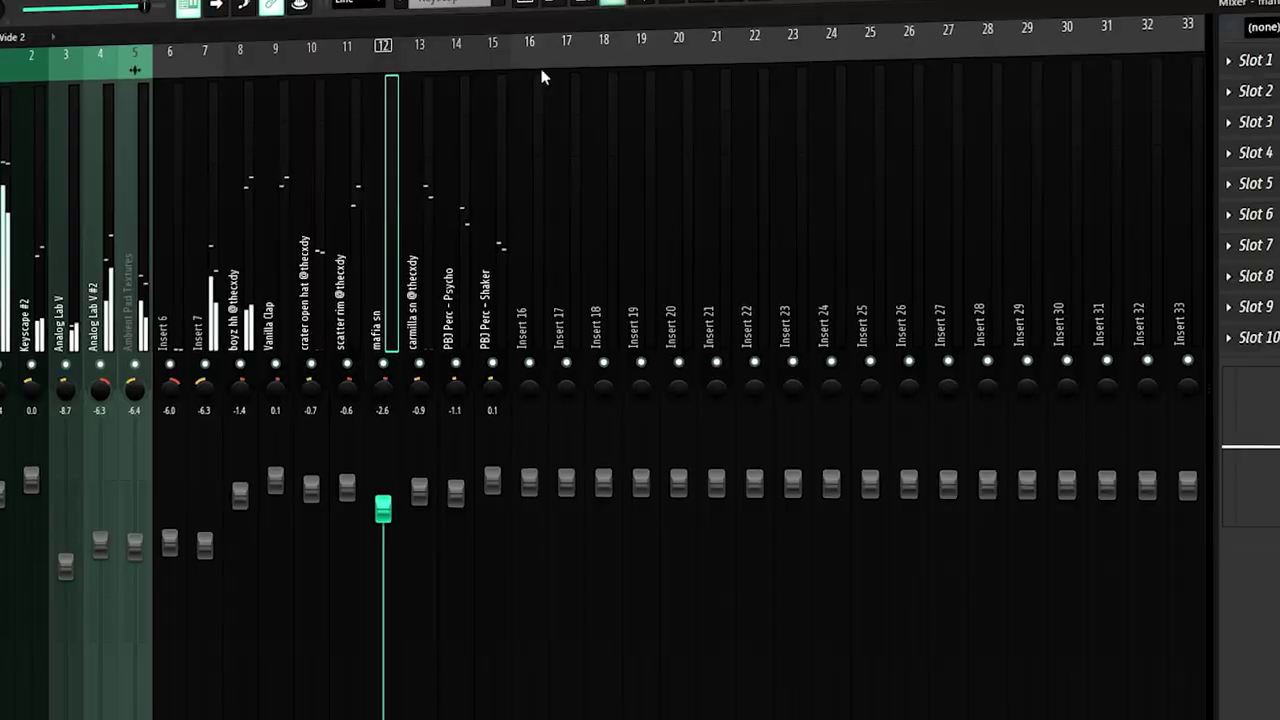
click(196, 545)
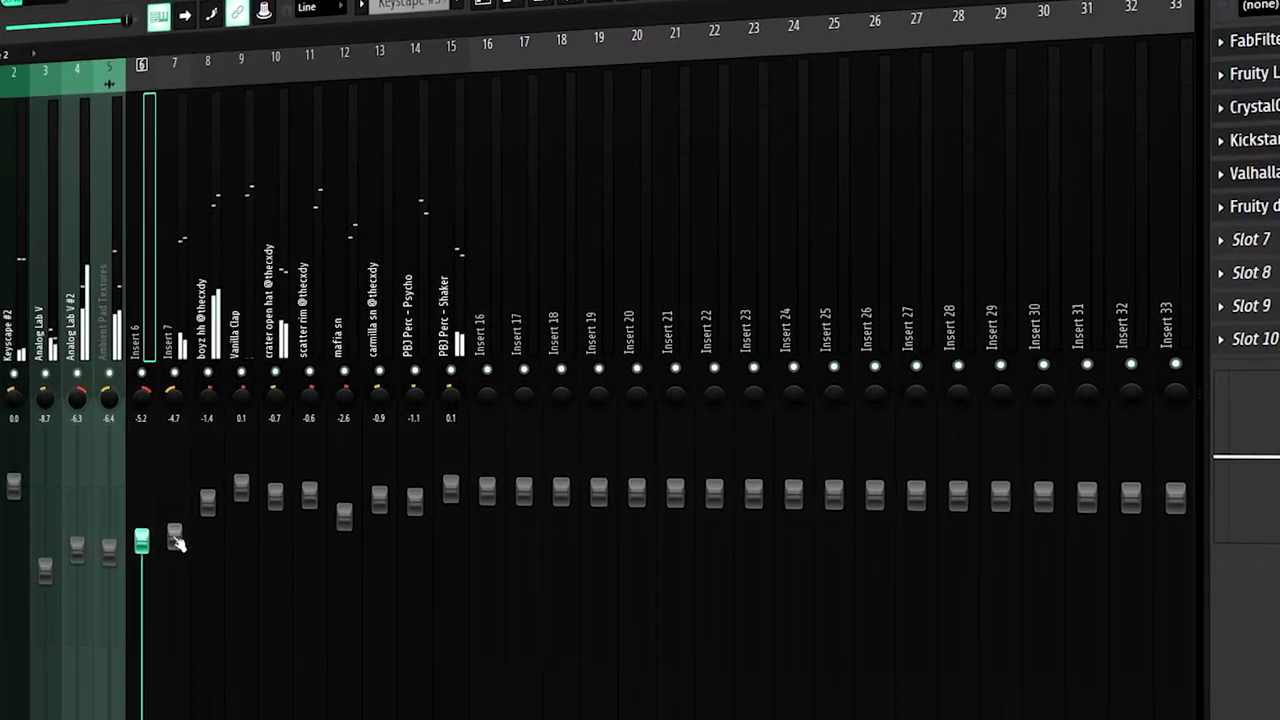
Return from the mixer to the playlist and look over the full arrangement through bar 41
key(F9)
scroll(703, 50, down, 2)
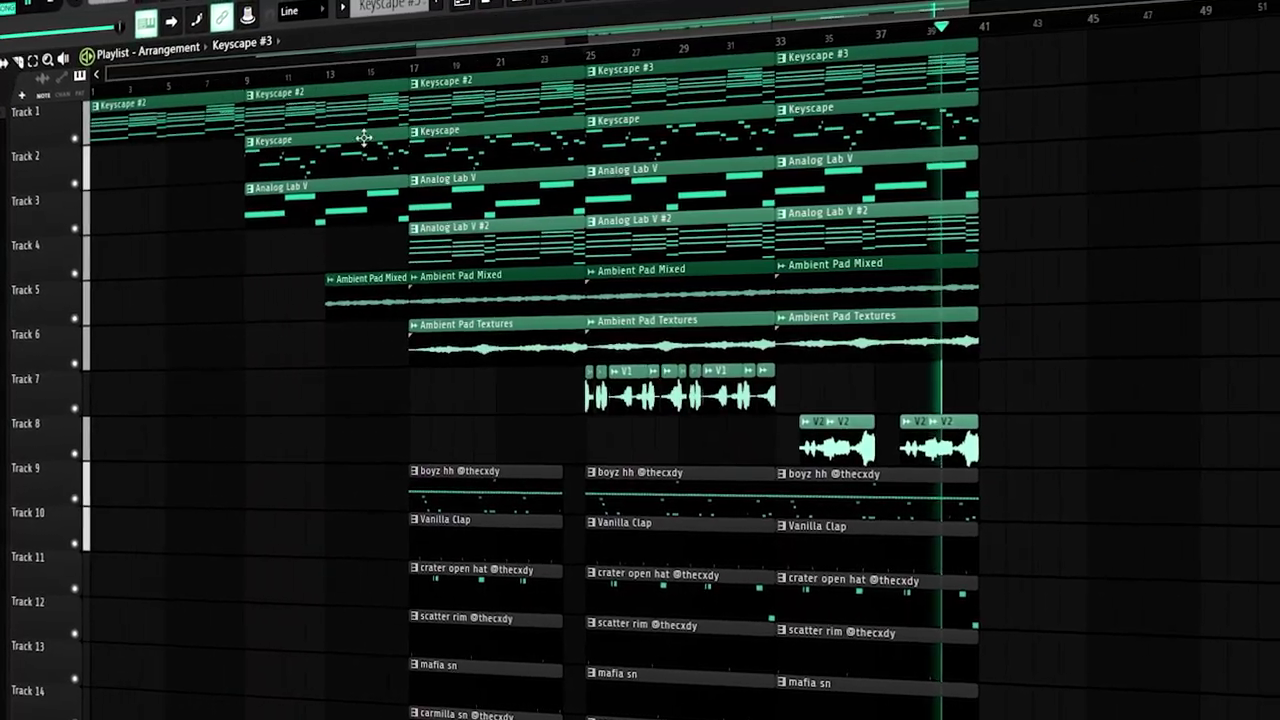
key(ctrl+b)
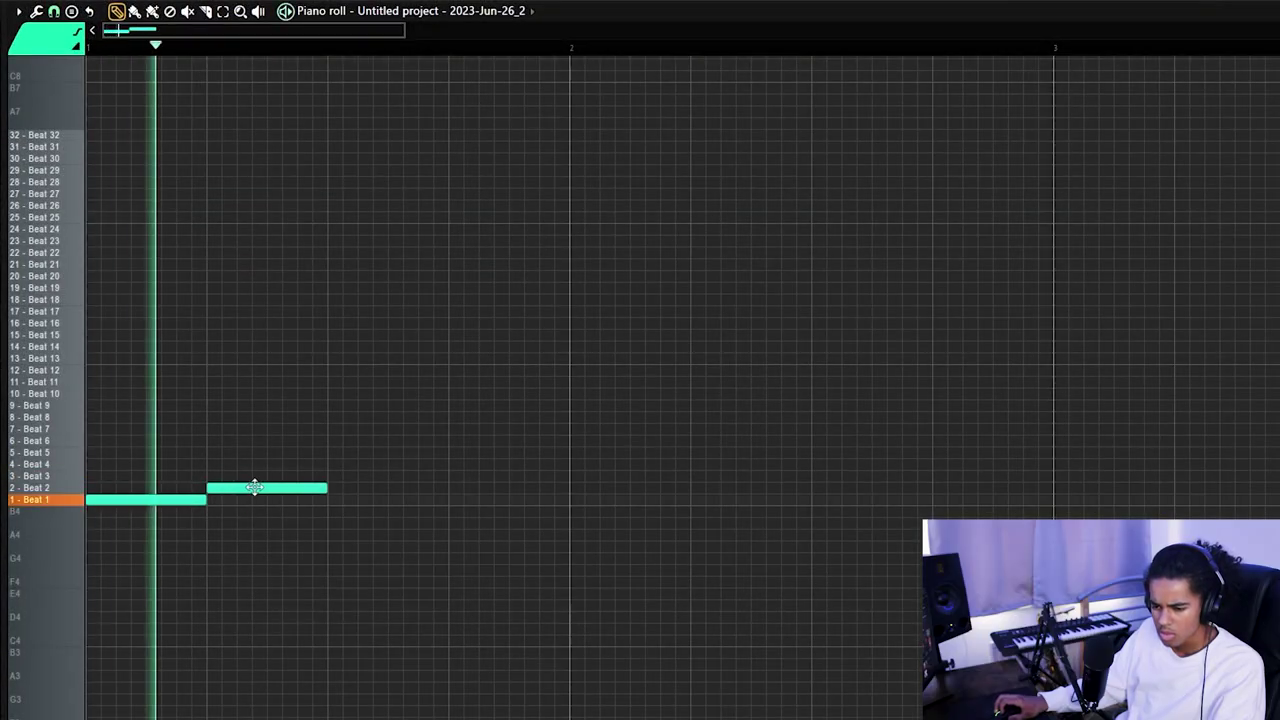
Add the Beat 3 slice on beat three of bar 1 and three short Beat 3 repeats on beat four, using 1/3 beat snap
click(345, 476)
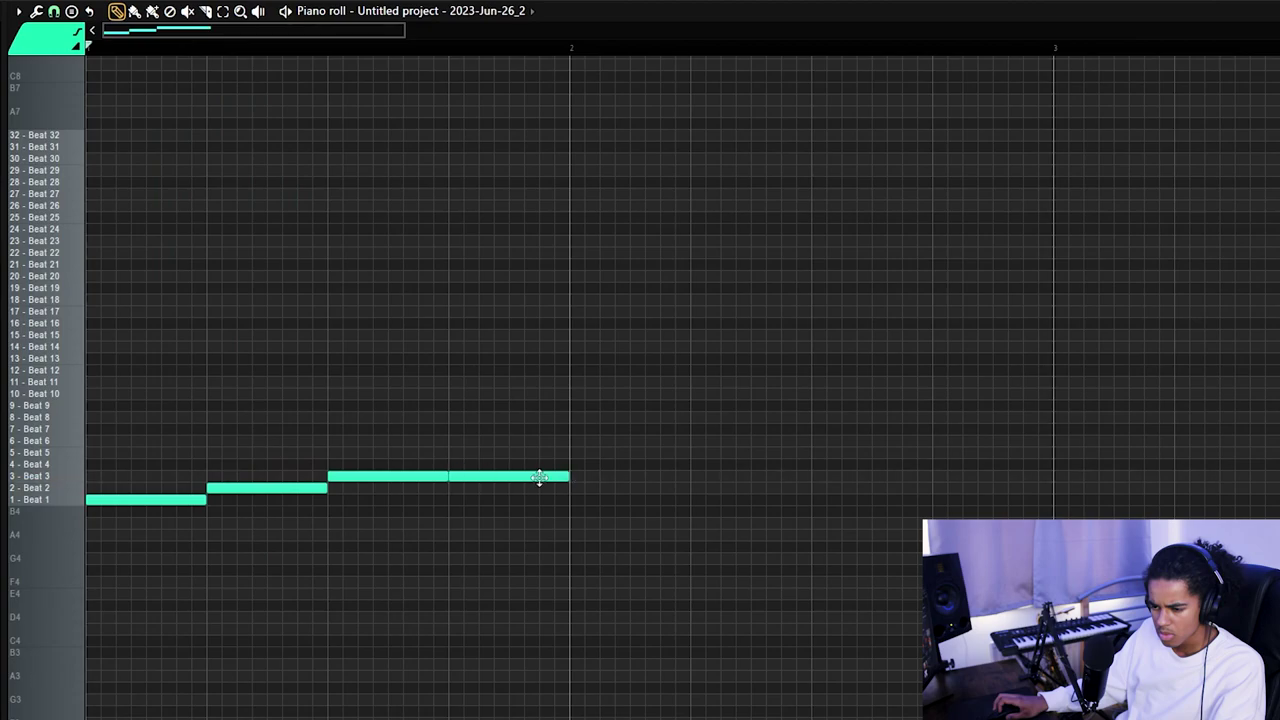
drag(566, 480, 478, 477)
click(52, 12)
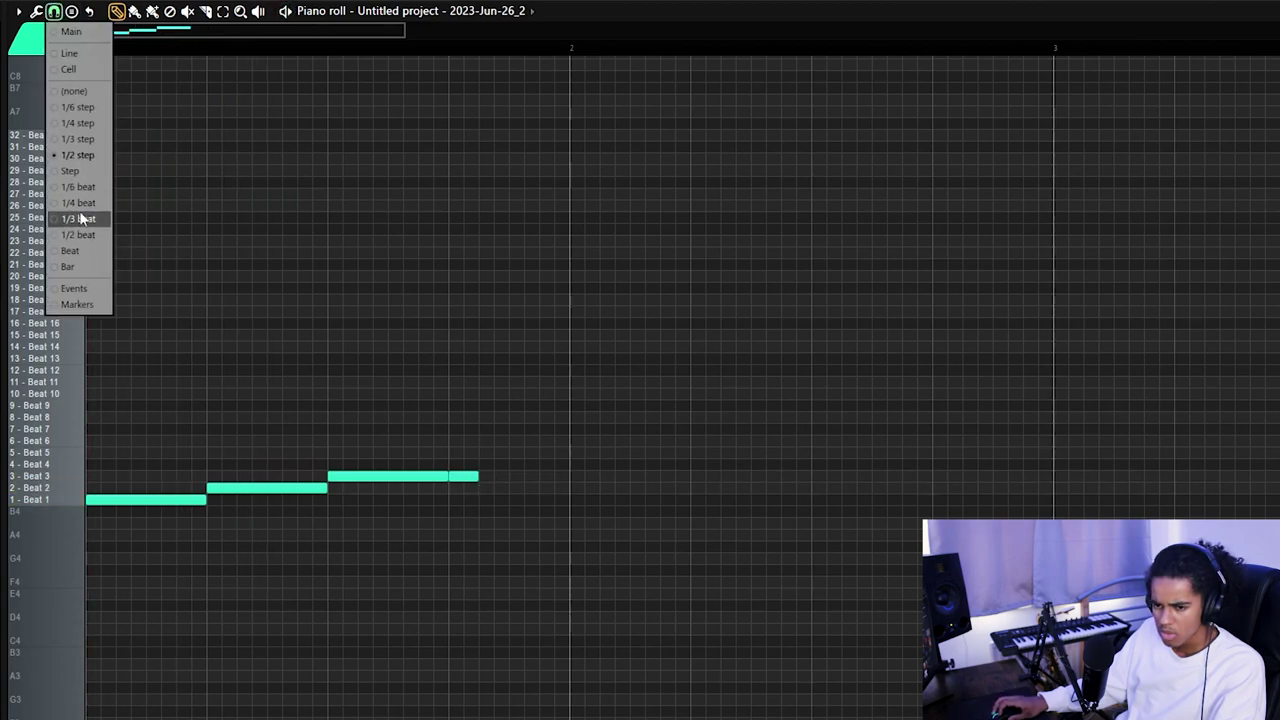
click(81, 218)
drag(500, 457, 468, 509)
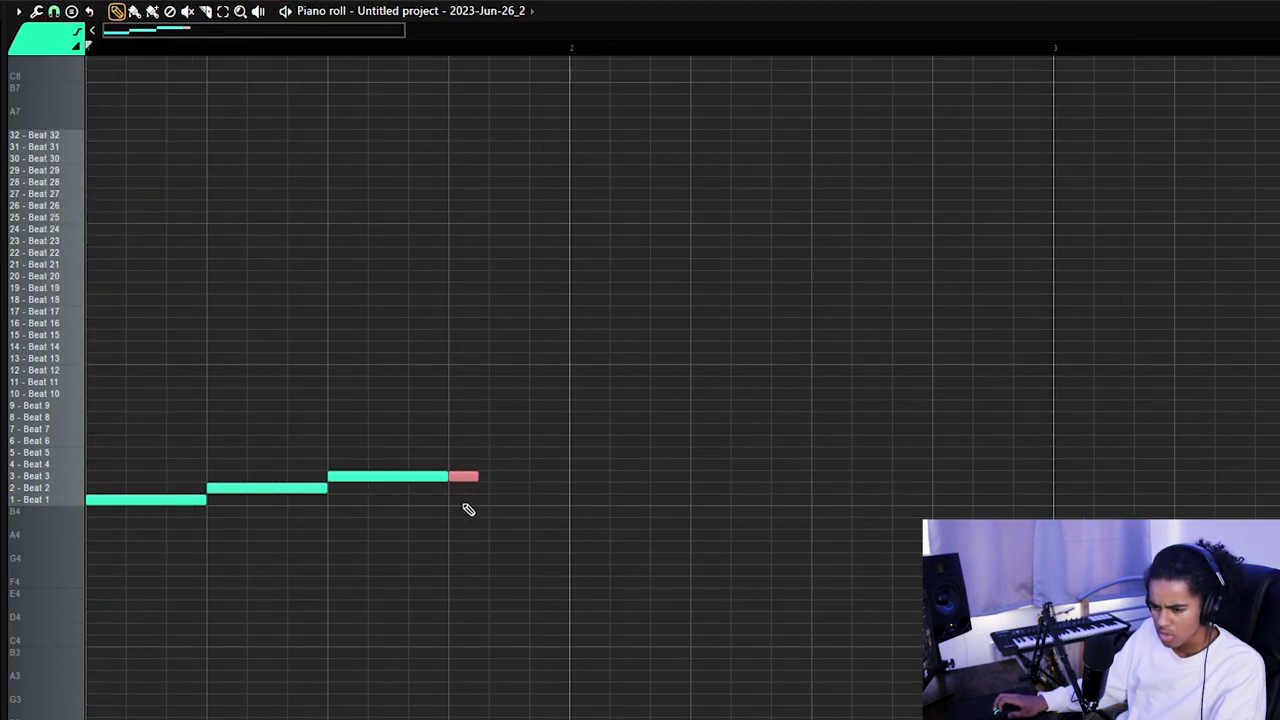
drag(523, 477, 545, 476)
key(space)
ctrl+click(559, 439)
click(415, 478)
Place slices Beat 5, Beat 6, Beat 7 and Beat 11 on the four beats of bar 2 and set the snap to 1/2 step
click(575, 463)
key(space)
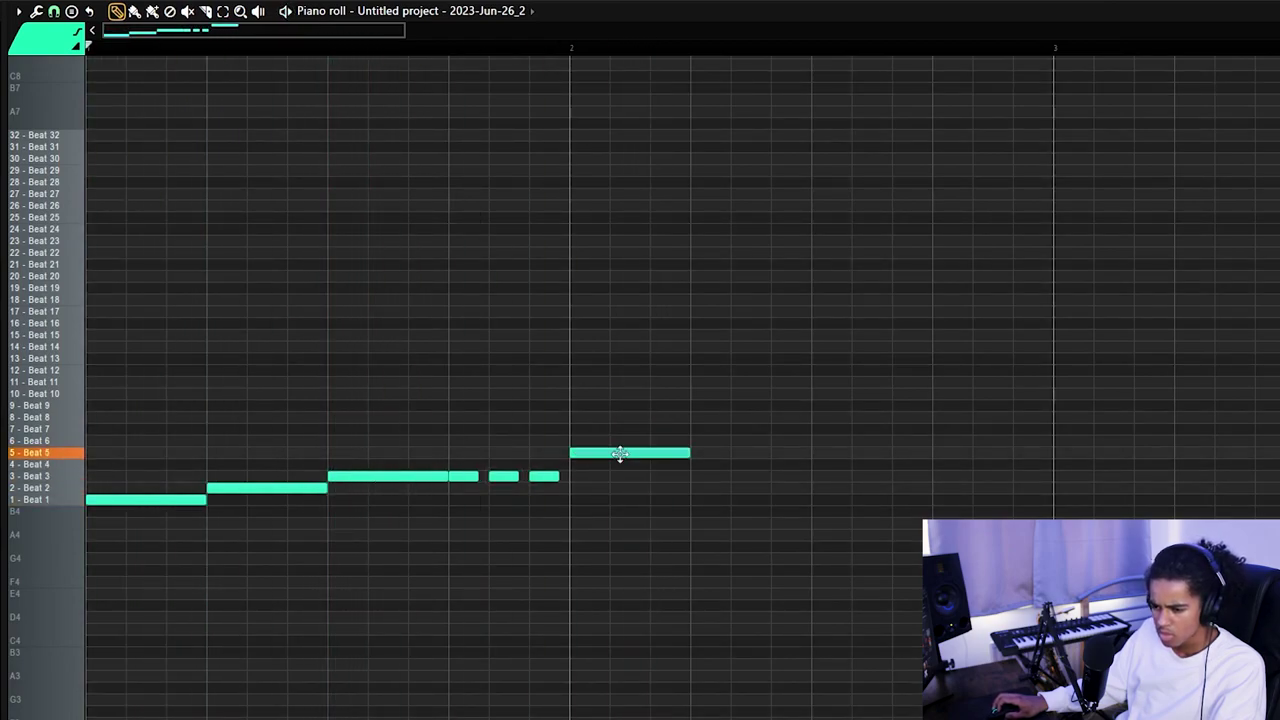
scroll(600, 62, down, 2)
click(483, 442)
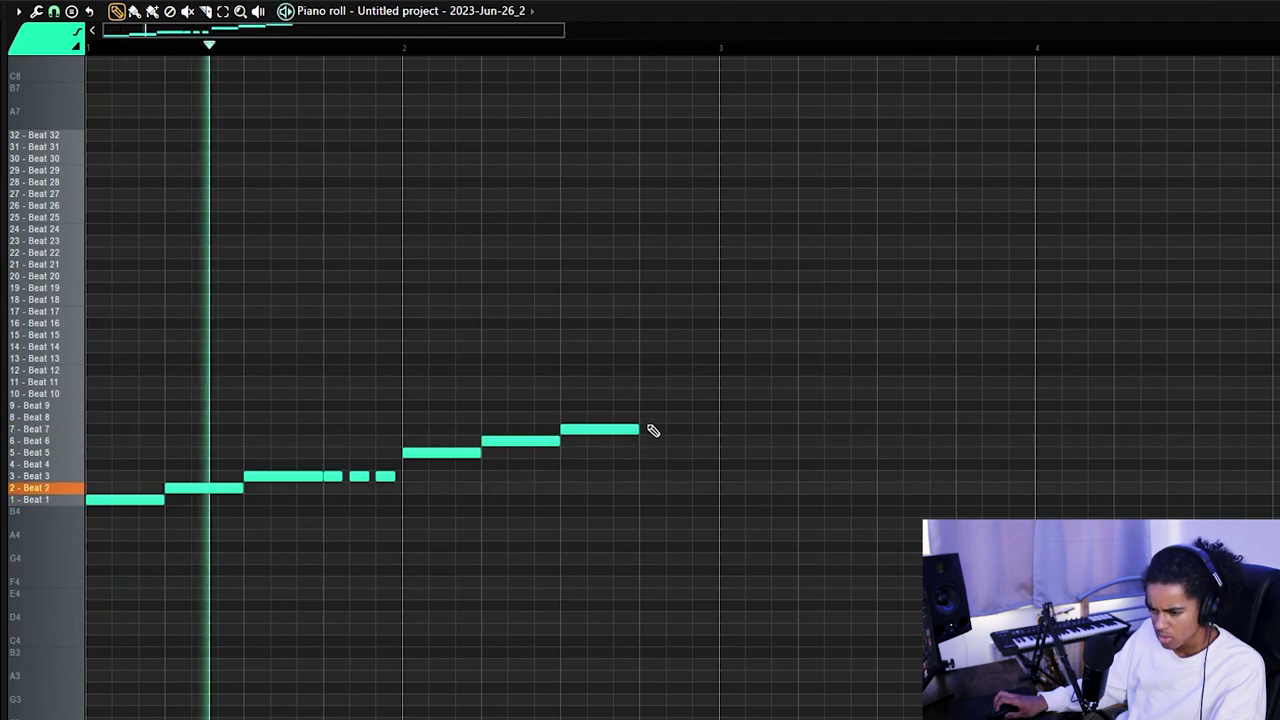
click(54, 11)
click(87, 156)
key(space)
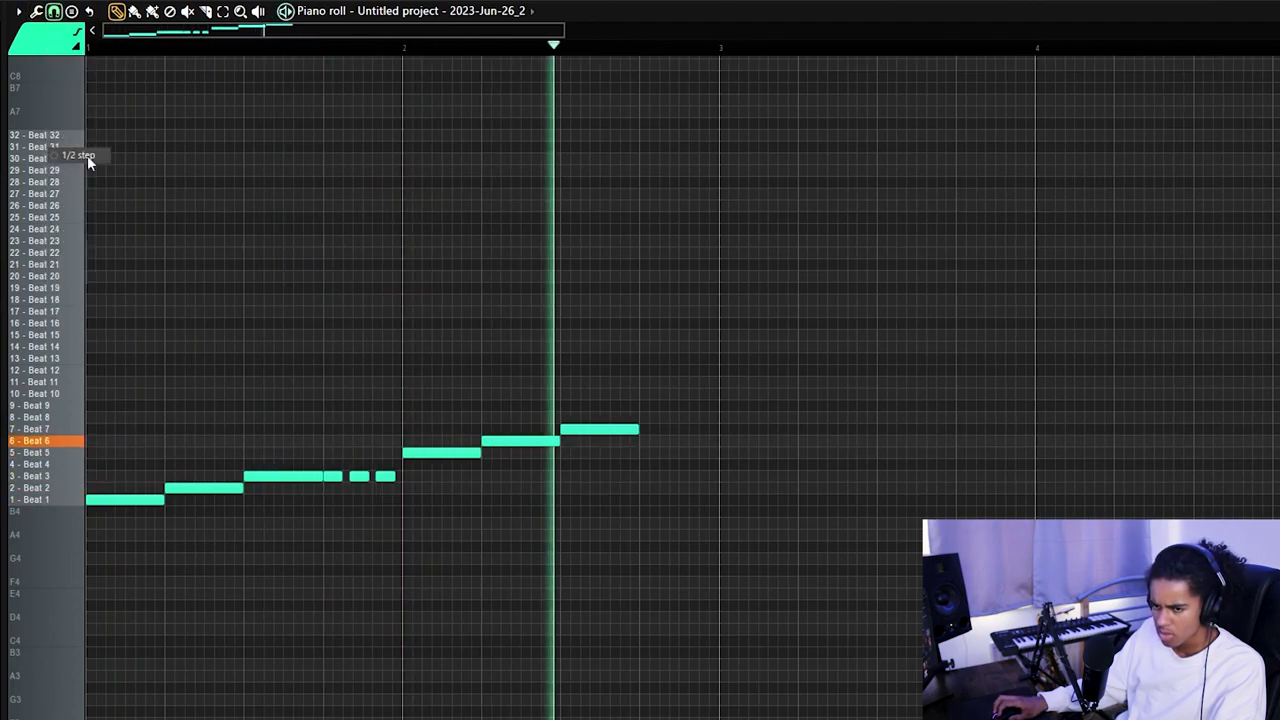
click(668, 431)
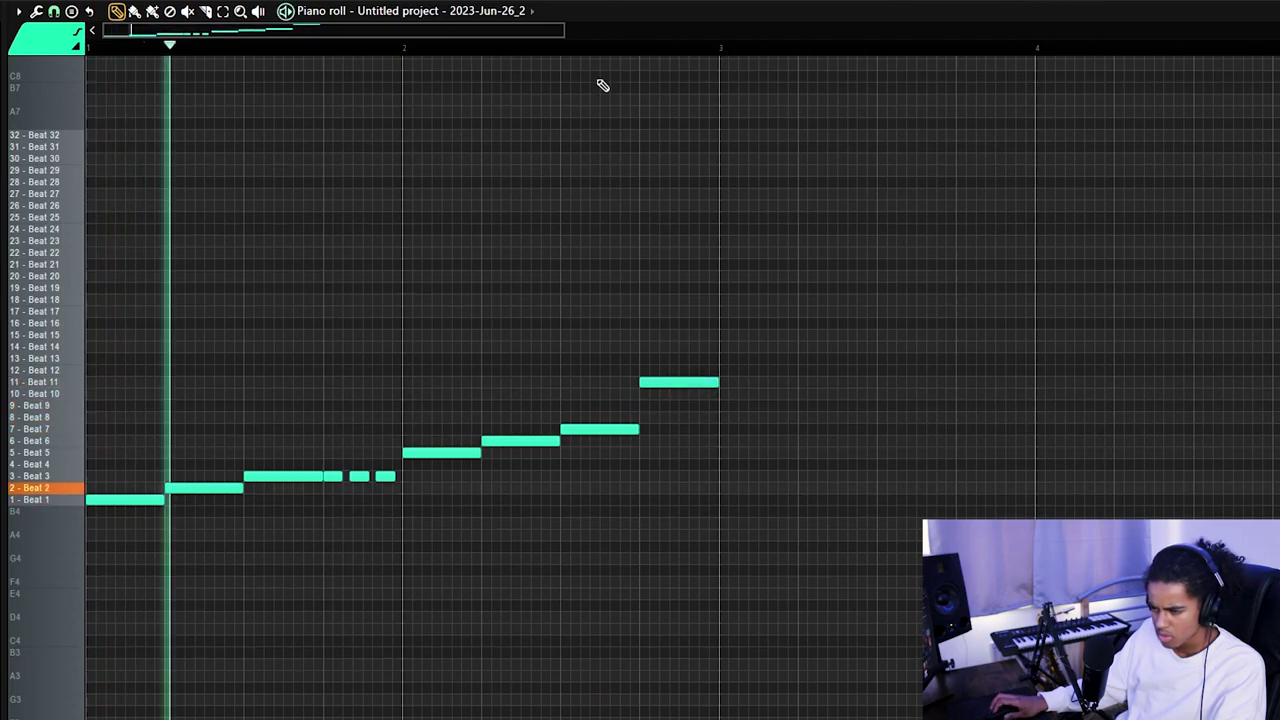
scroll(603, 89, down, 2)
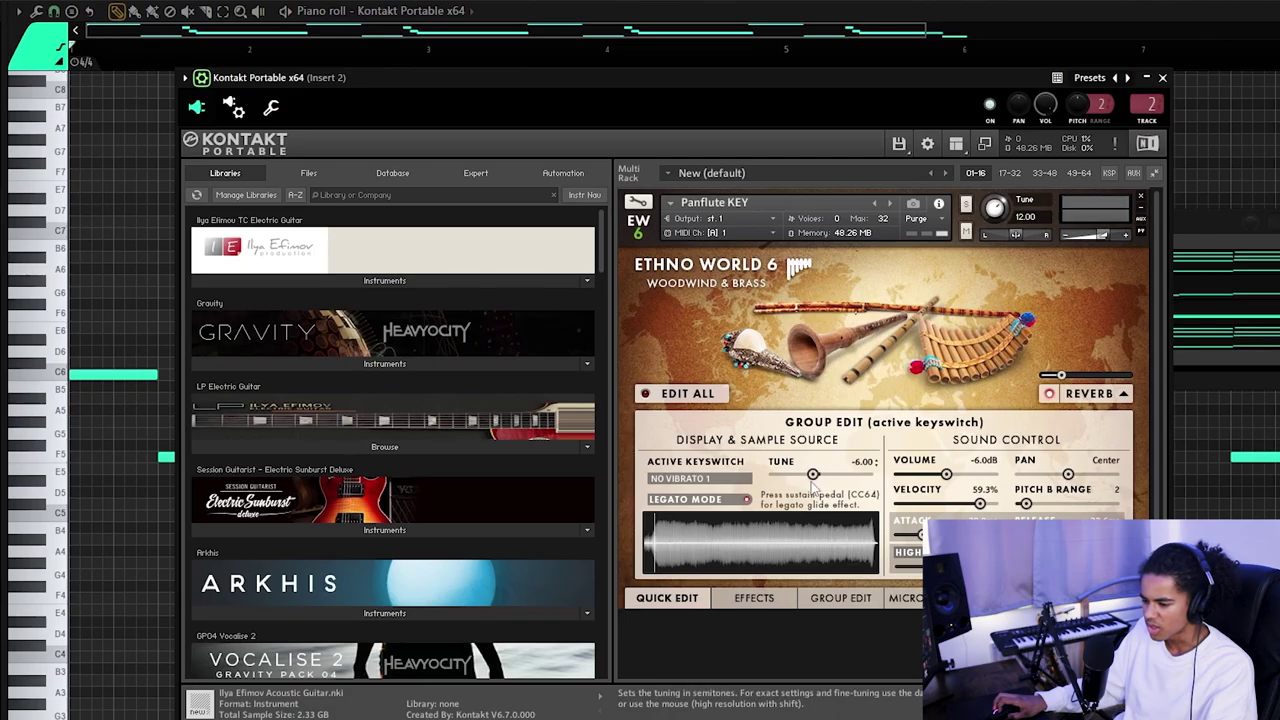
Lower the Tune setting of the Panflute KEY instrument in Kontakt
drag(812, 480, 768, 482)
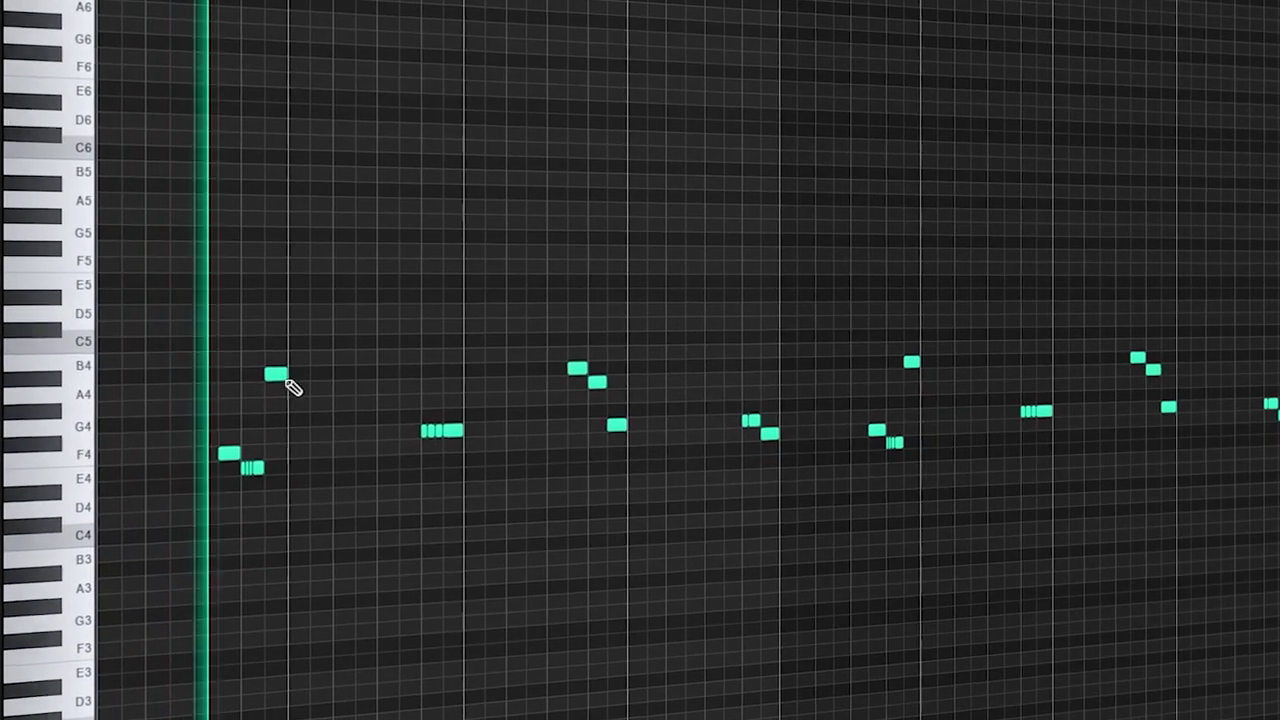
right_click(293, 387)
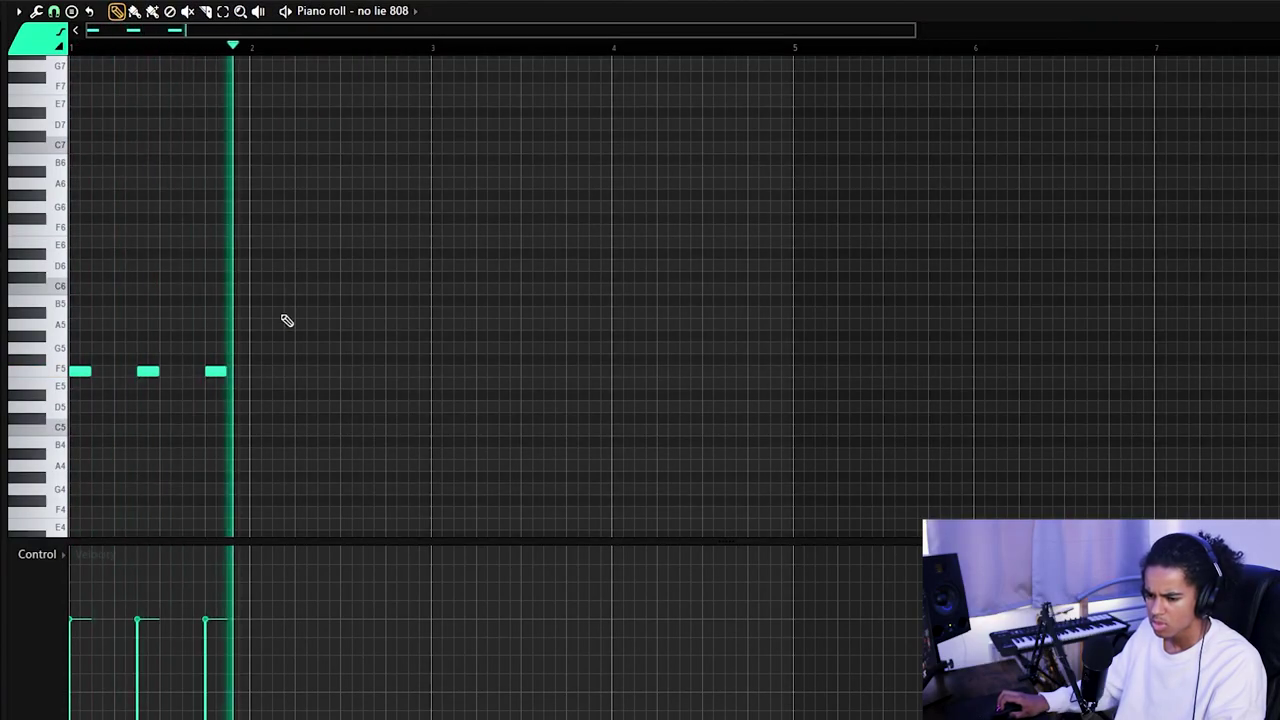
Add three F5 notes from the start of bar 3 and two C5 notes in bar 4 of the no lie 808 pattern
click(434, 372)
click(500, 372)
click(570, 372)
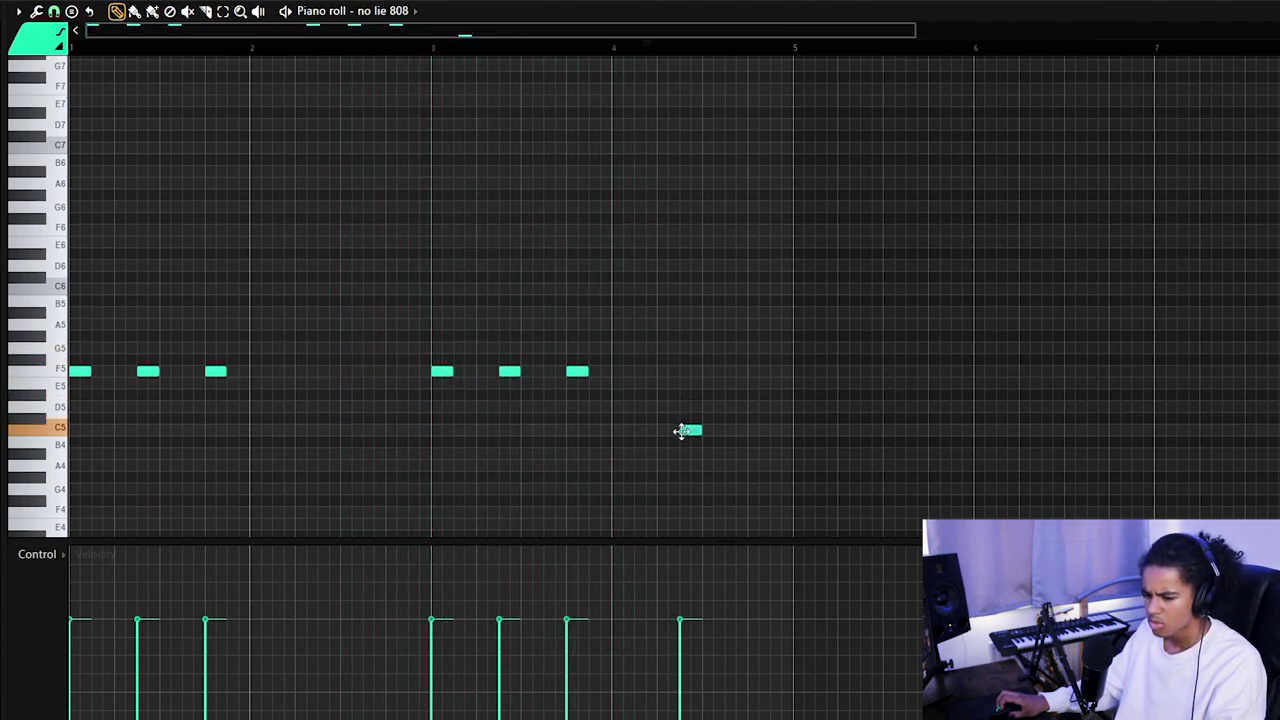
click(750, 430)
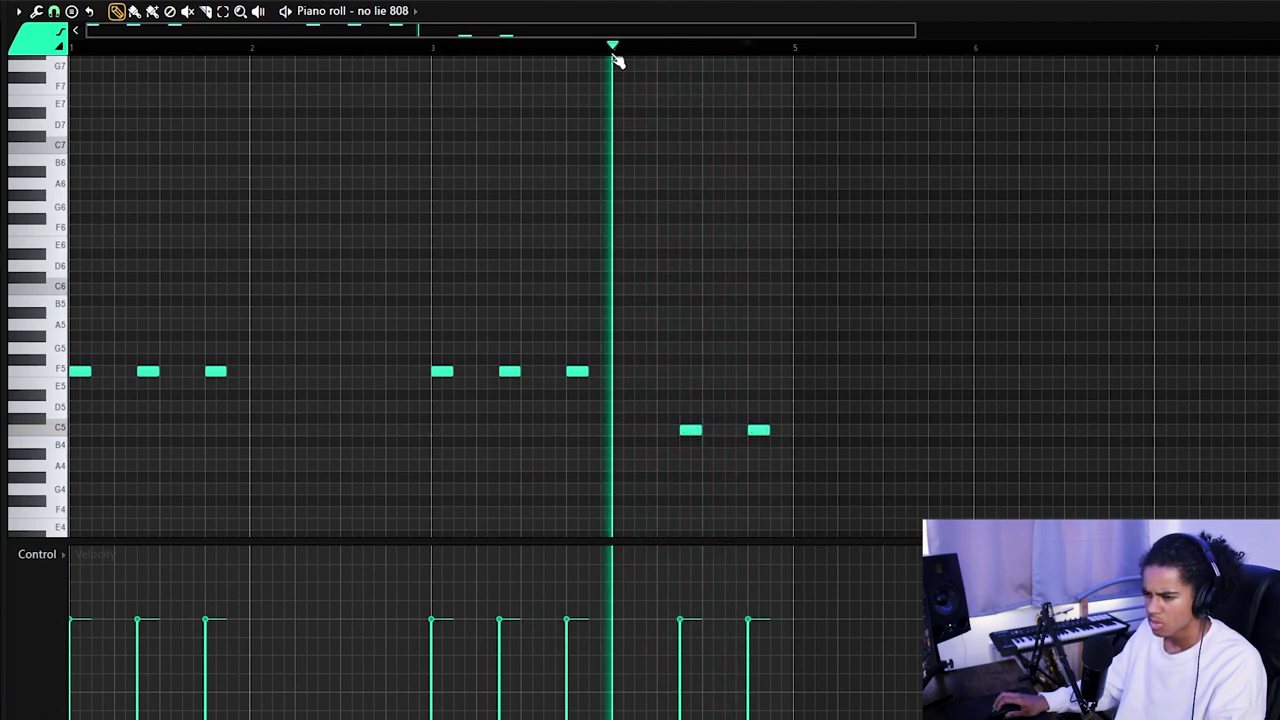
Shift the two C notes slightly earlier in bar 4, extend all 808 notes end to end and lower them to F2 and C2
right_click(684, 433)
key(space)
click(727, 431)
key(ctrl+l)
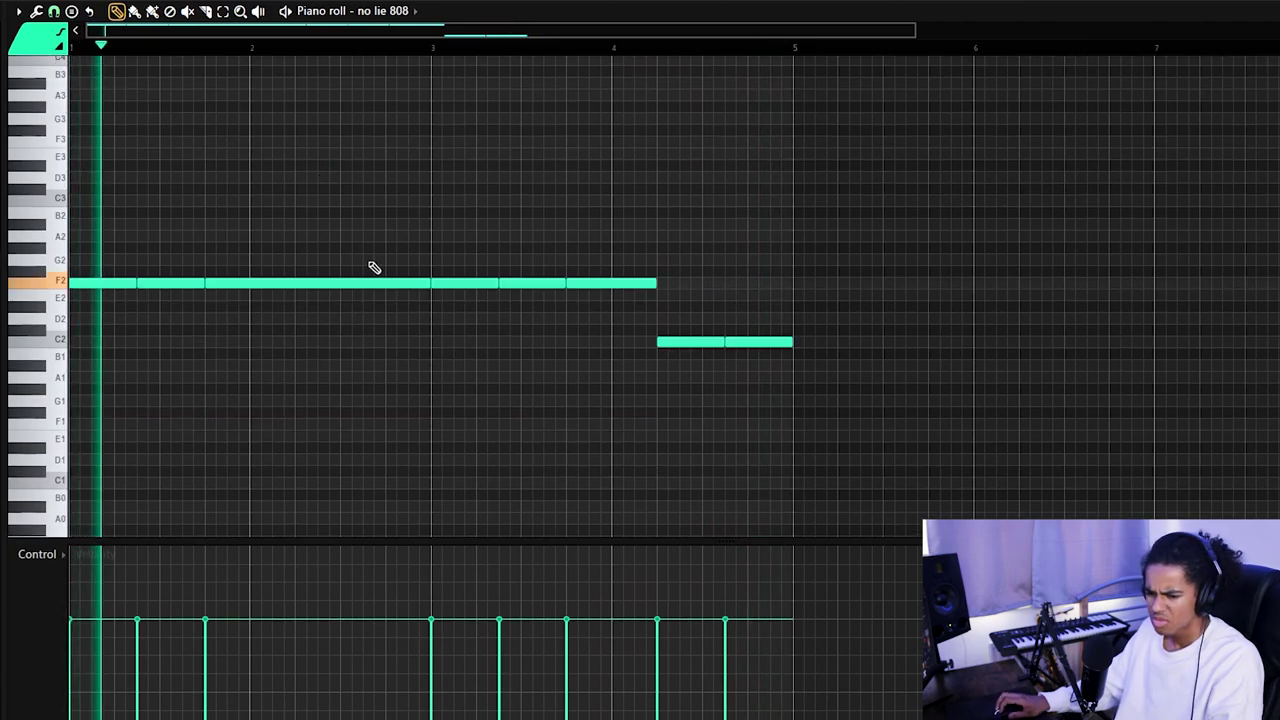
Shrink the velocity area and repeat the four-bar no lie 808 pattern over the next four bars
drag(574, 541, 568, 718)
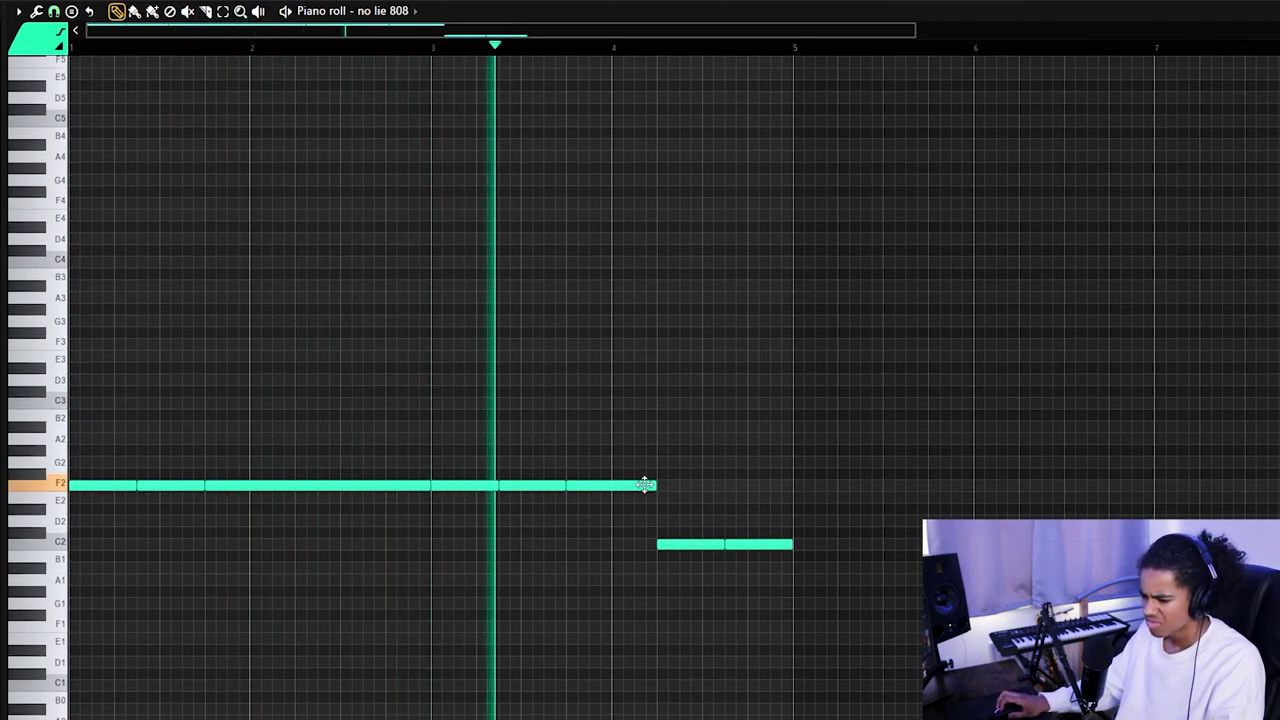
key(ctrl+b)
right_click(630, 366)
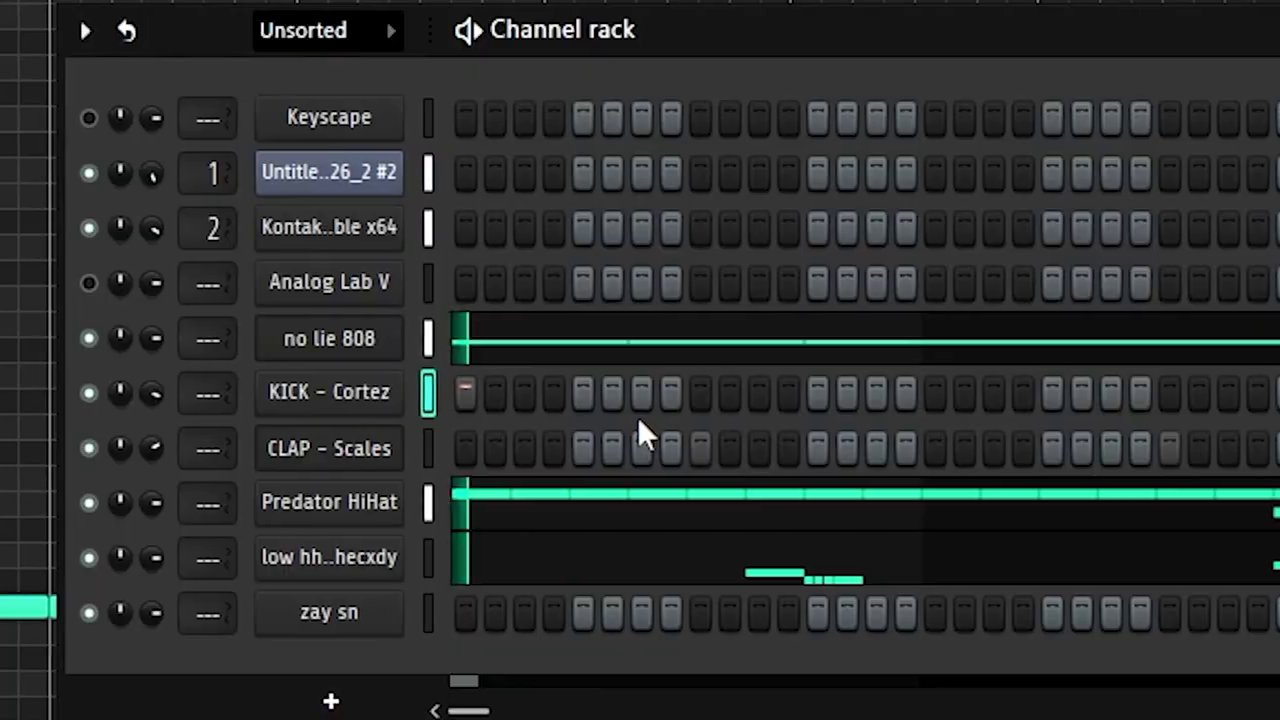
Program KICK - Cortez hits that follow the 808 in bars 1, 3 and 4, and add hits from late bar 6 into bar 7
click(527, 393)
click(703, 392)
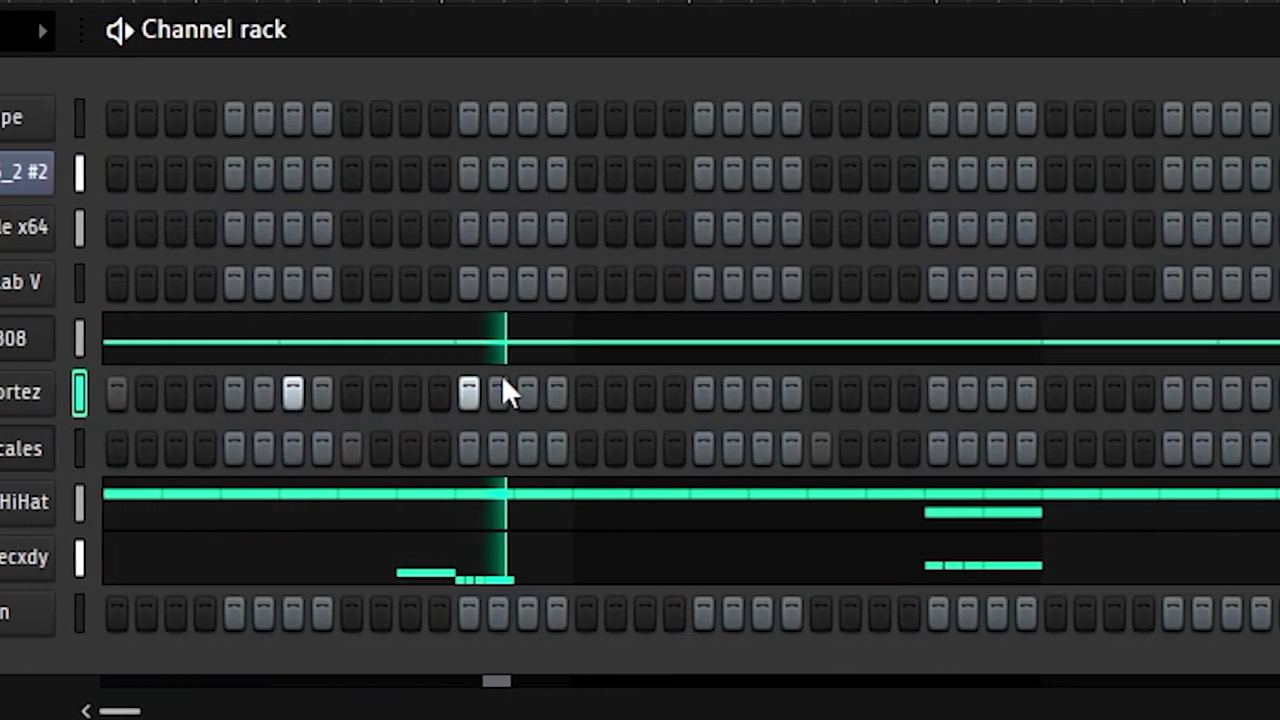
click(1005, 392)
click(721, 393)
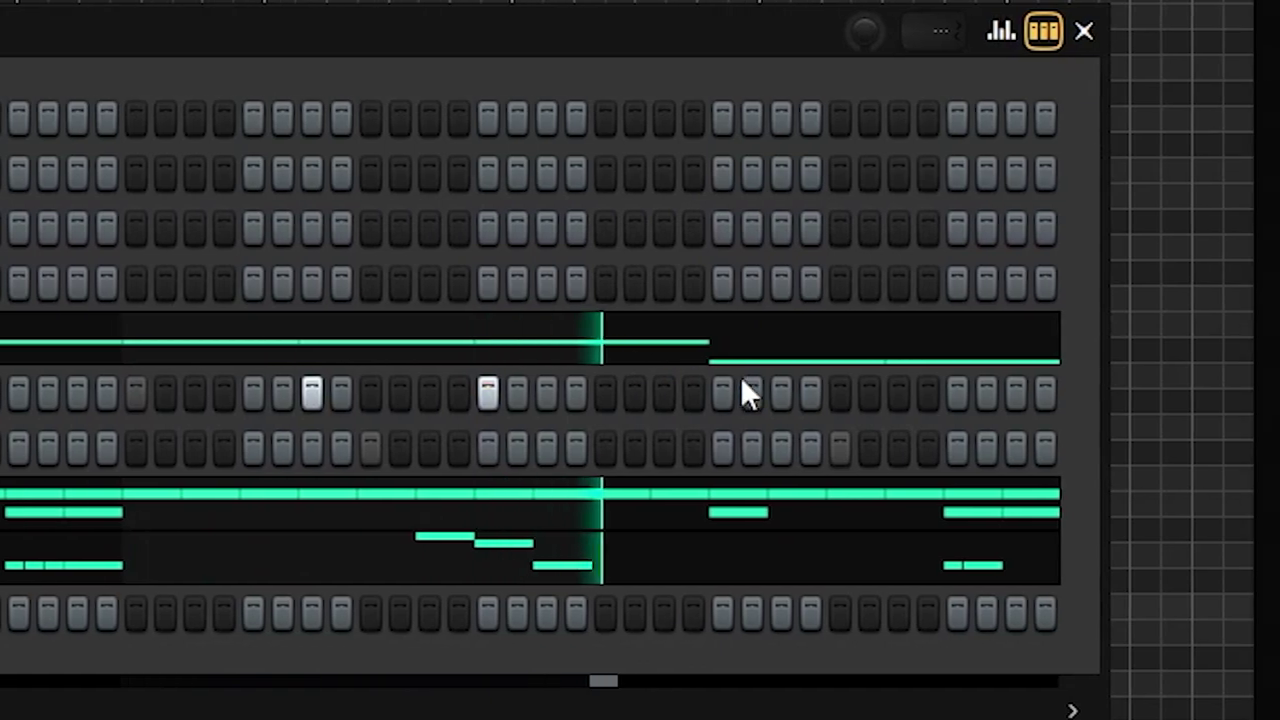
click(956, 393)
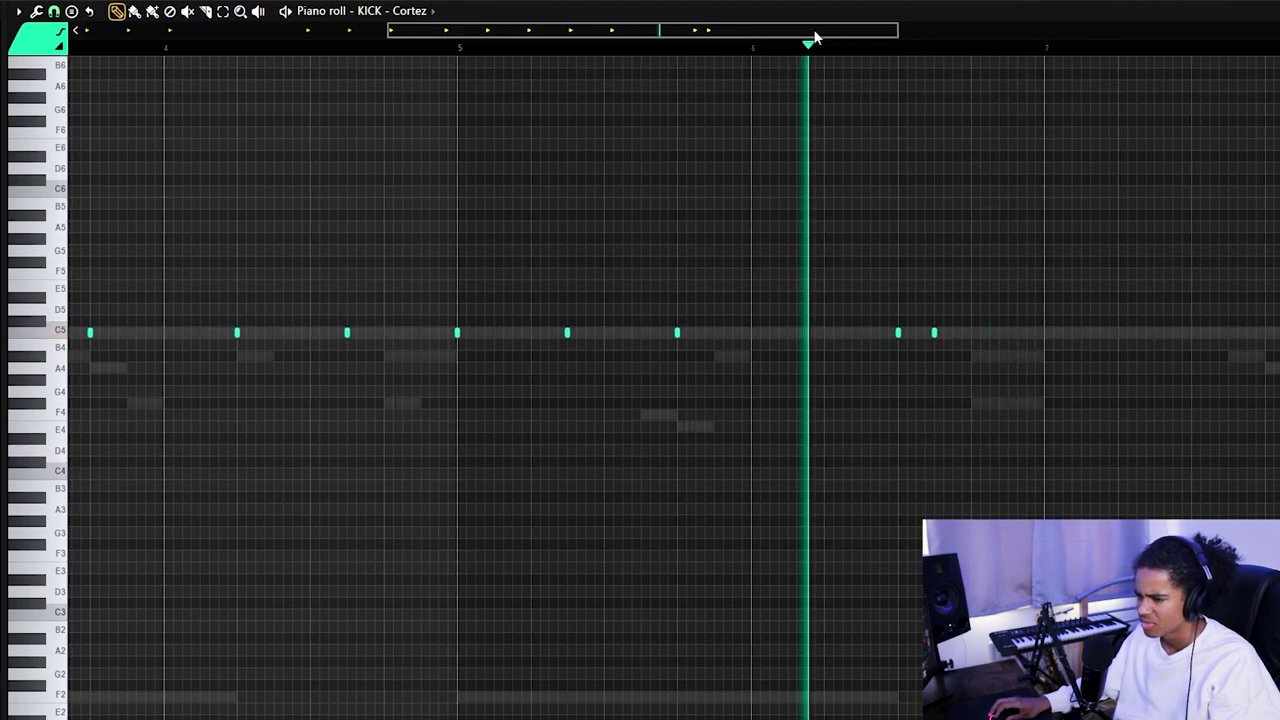
click(965, 333)
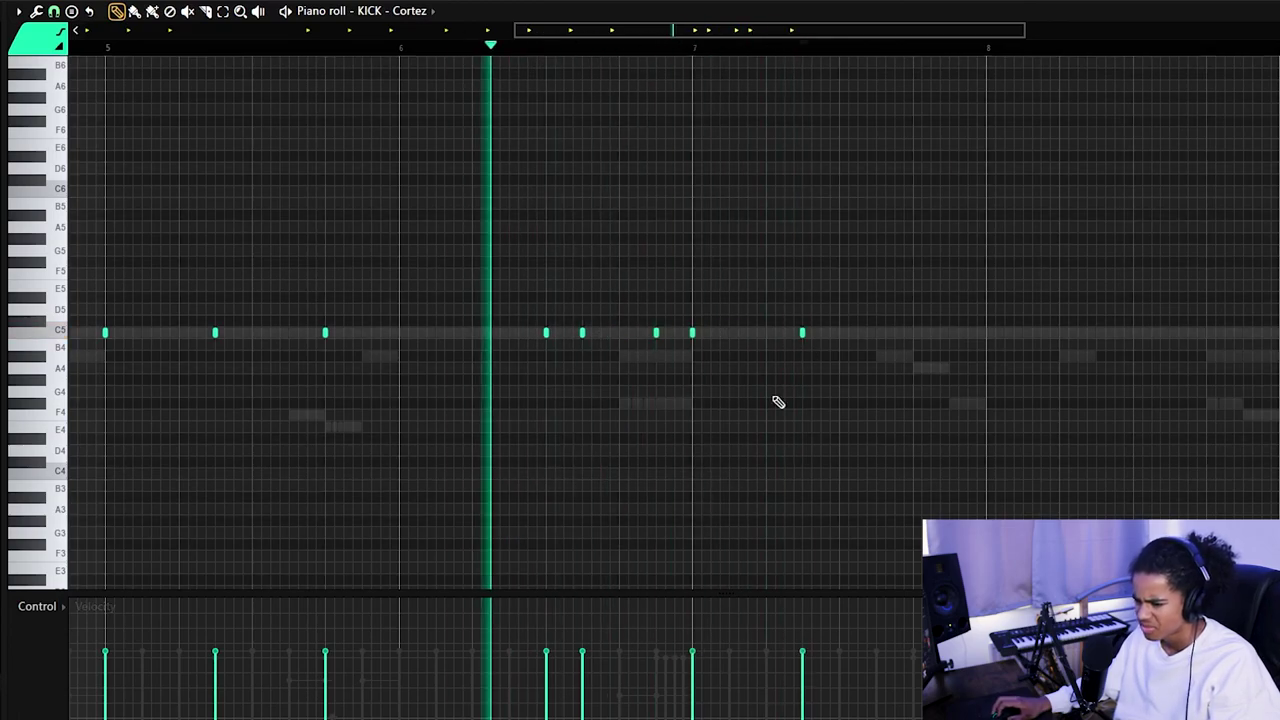
key(space)
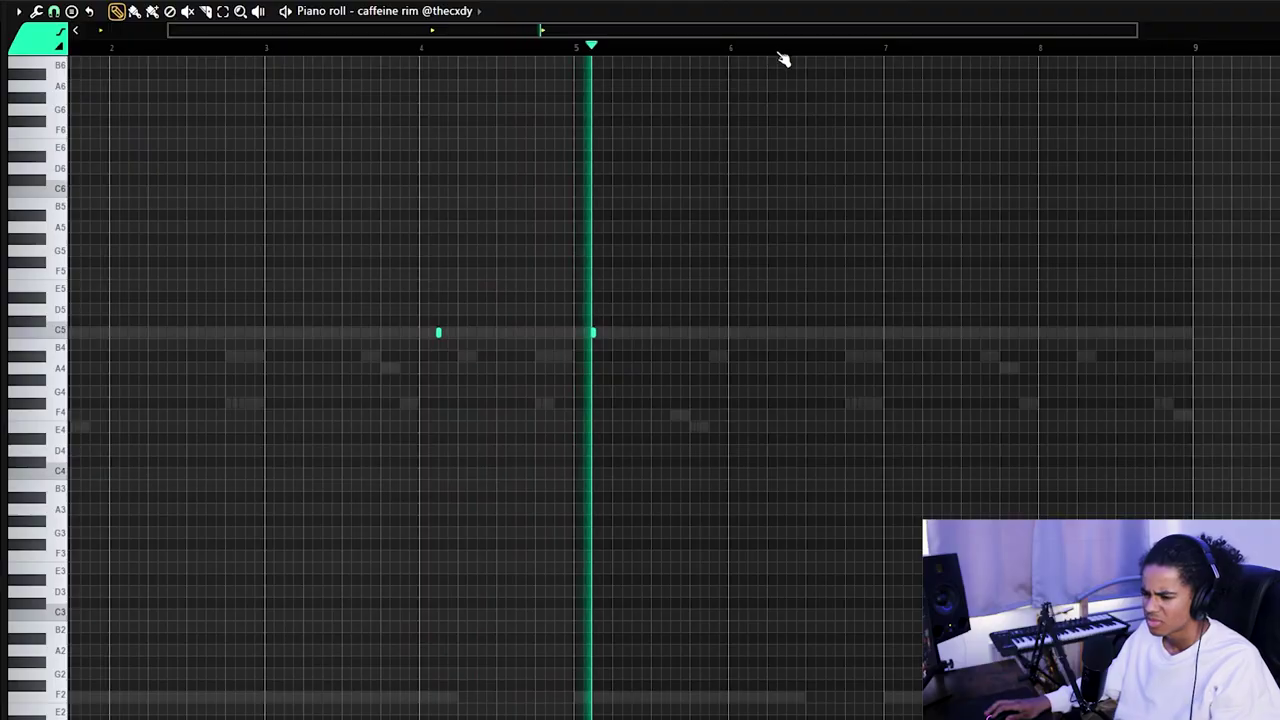
scroll(780, 53, down, 1)
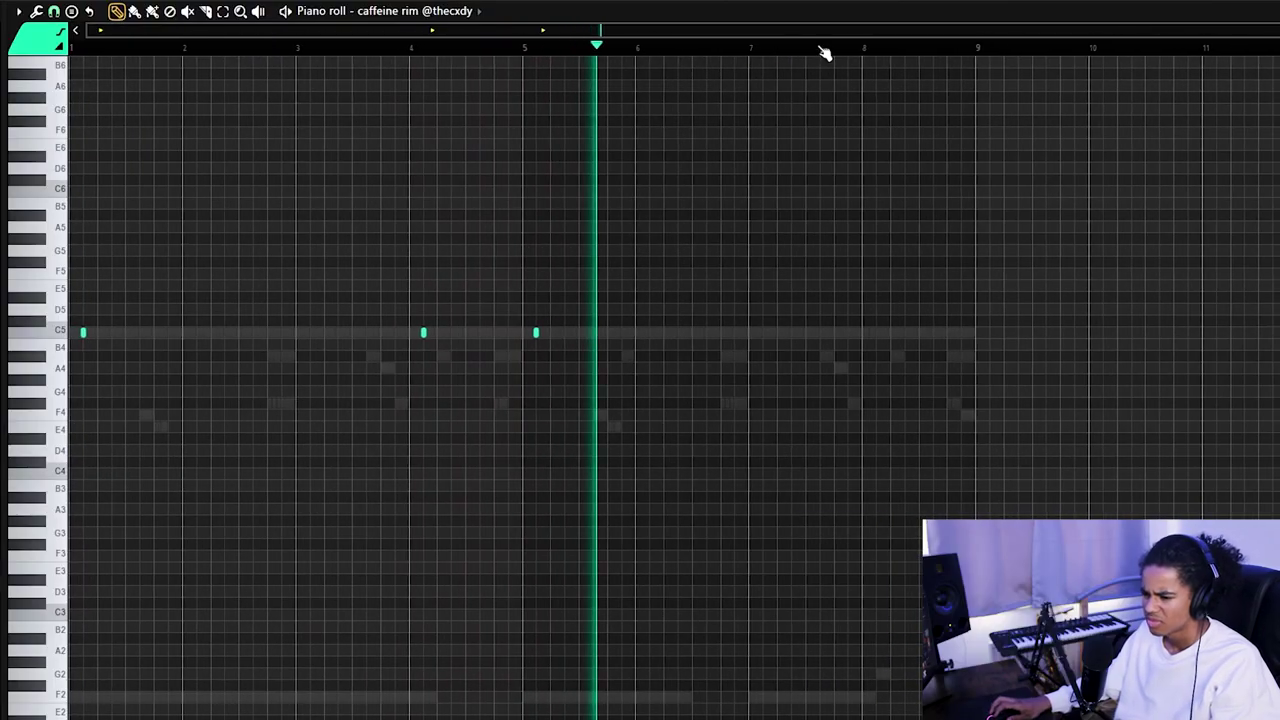
scroll(821, 52, up, 1)
Move the Kontakt Portable x64 clip to bar 9 with a lead-in clip from bar 5, and copy the Track 1 melody clip to bar 9
right_click(811, 119)
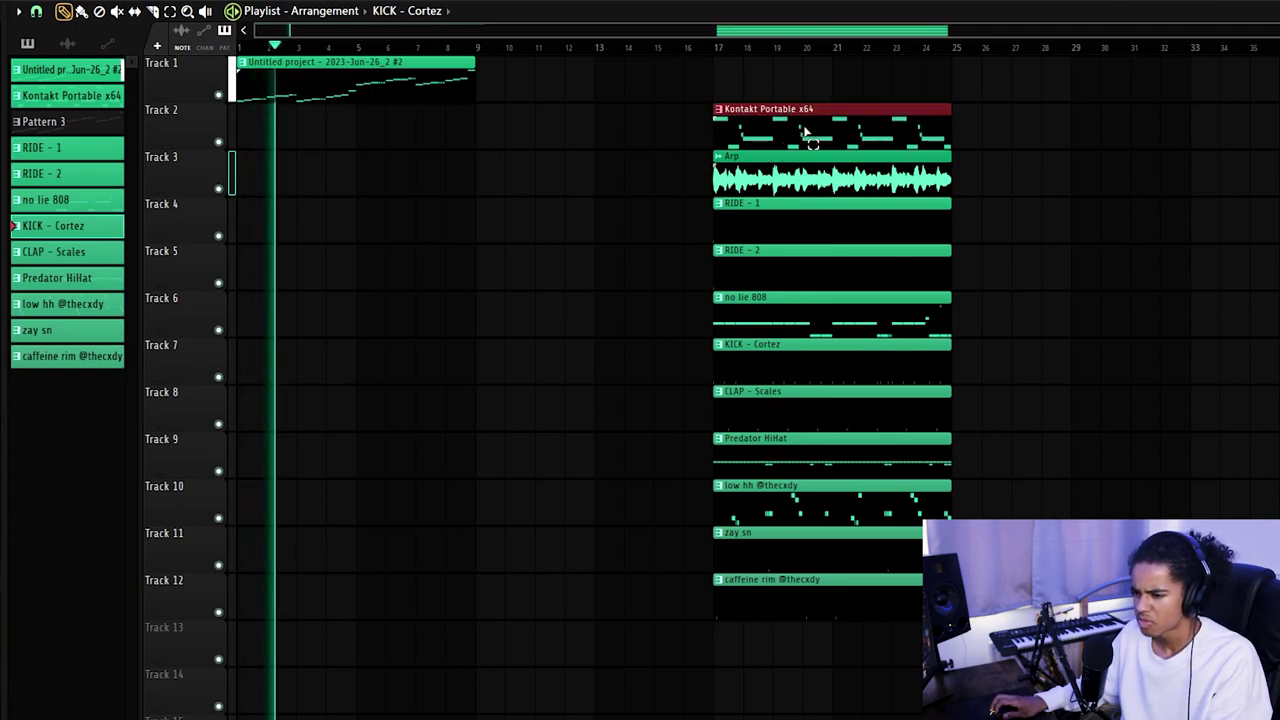
drag(865, 138, 250, 175)
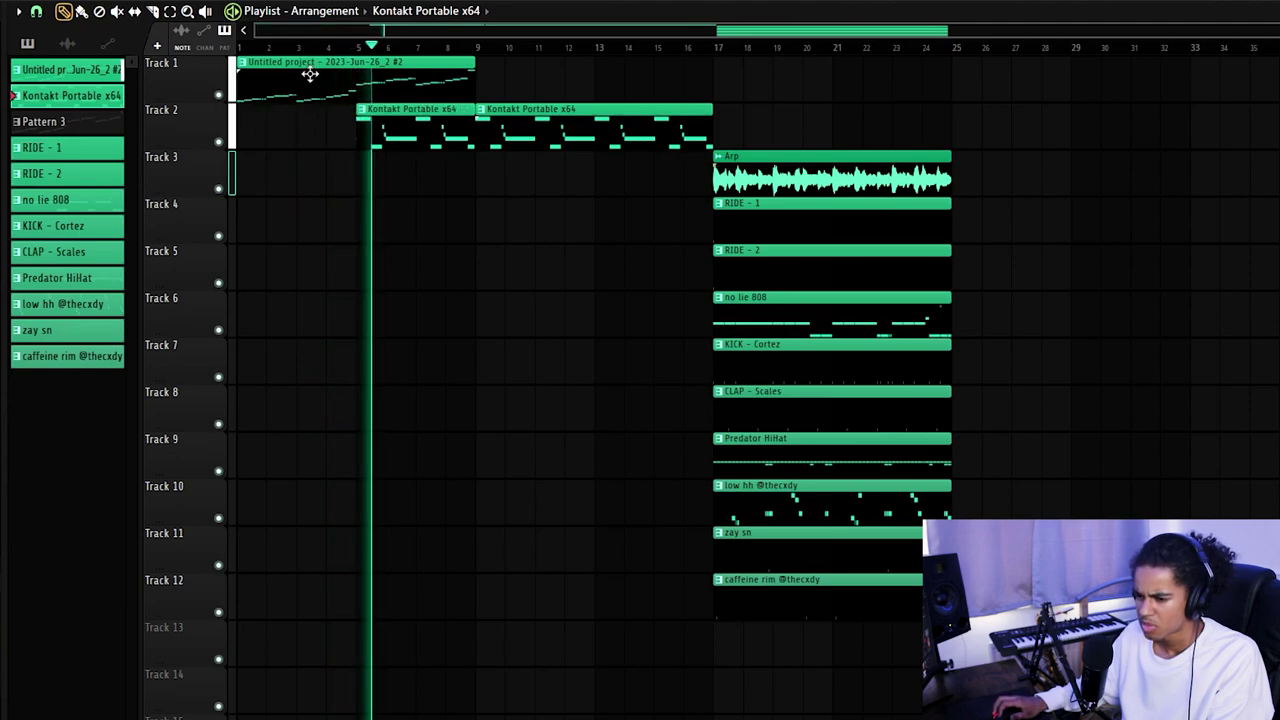
drag(303, 74, 550, 103)
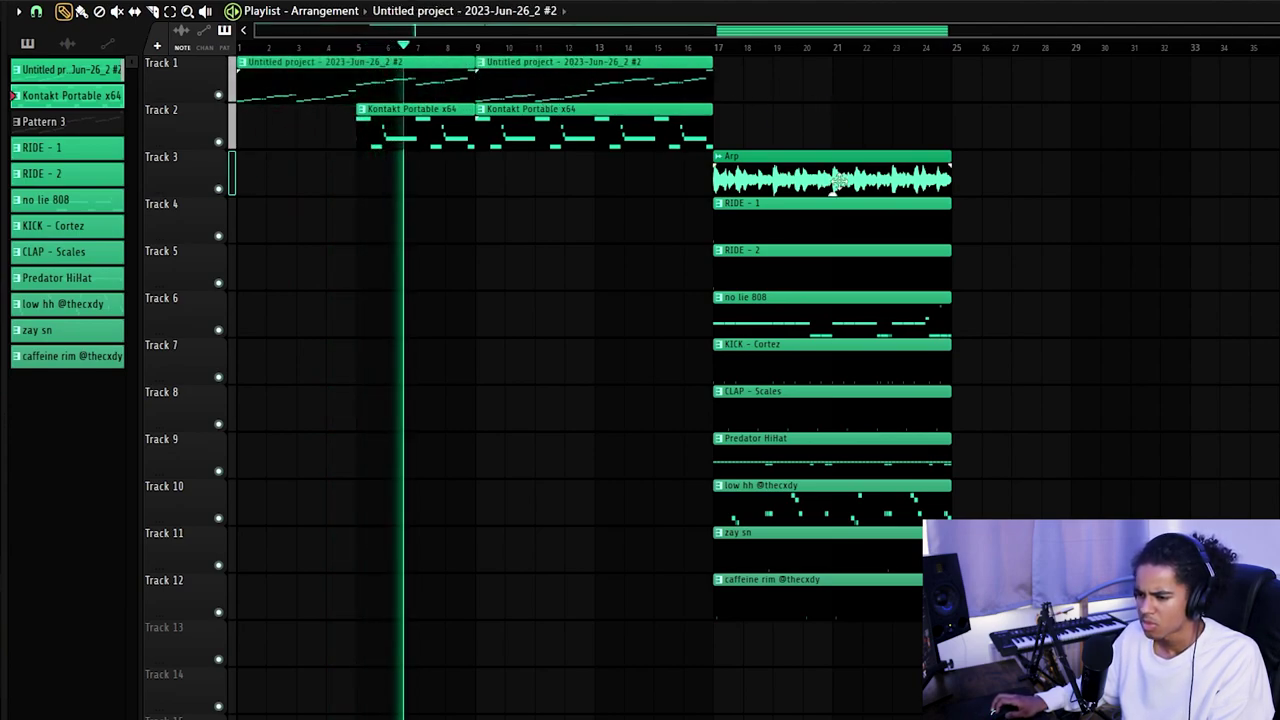
Move the 808 and drum clips on Tracks 6 to 12 from bar 17 to bar 9
drag(833, 175, 594, 187)
right_click(604, 180)
ctrl+drag(729, 311, 860, 596)
drag(883, 462, 649, 471)
key(ctrl+d)
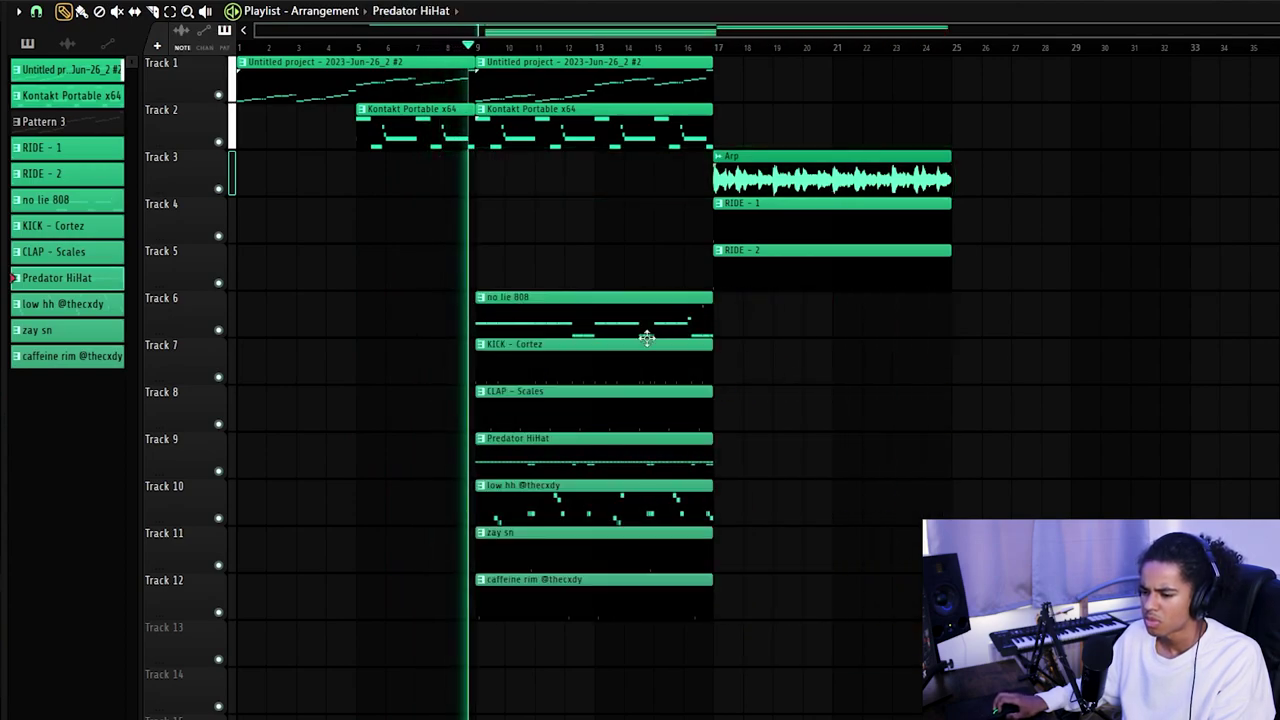
Move the KICK - Cortez clip back to bar 17 and copy the 808 and remaining drum clips from bar 9 to bar 17
drag(656, 356, 894, 355)
ctrl+drag(695, 280, 560, 598)
shift+drag(538, 490, 782, 482)
key(ctrl+d)
Duplicate the Track 1 and 2 melody clips from bar 9 to bar 17, and repeat the whole bar 9 to 25 section from bar 25
ctrl+drag(914, 212, 777, 263)
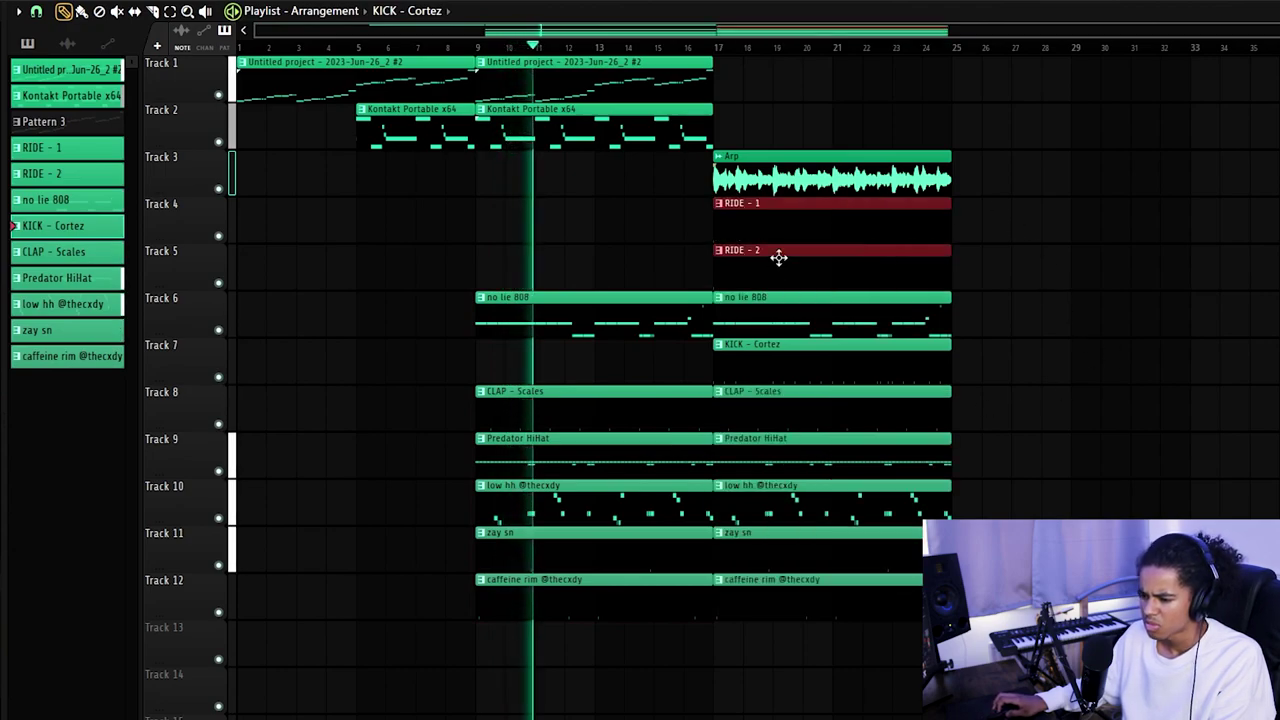
ctrl+drag(748, 57, 596, 148)
key(ctrl+b)
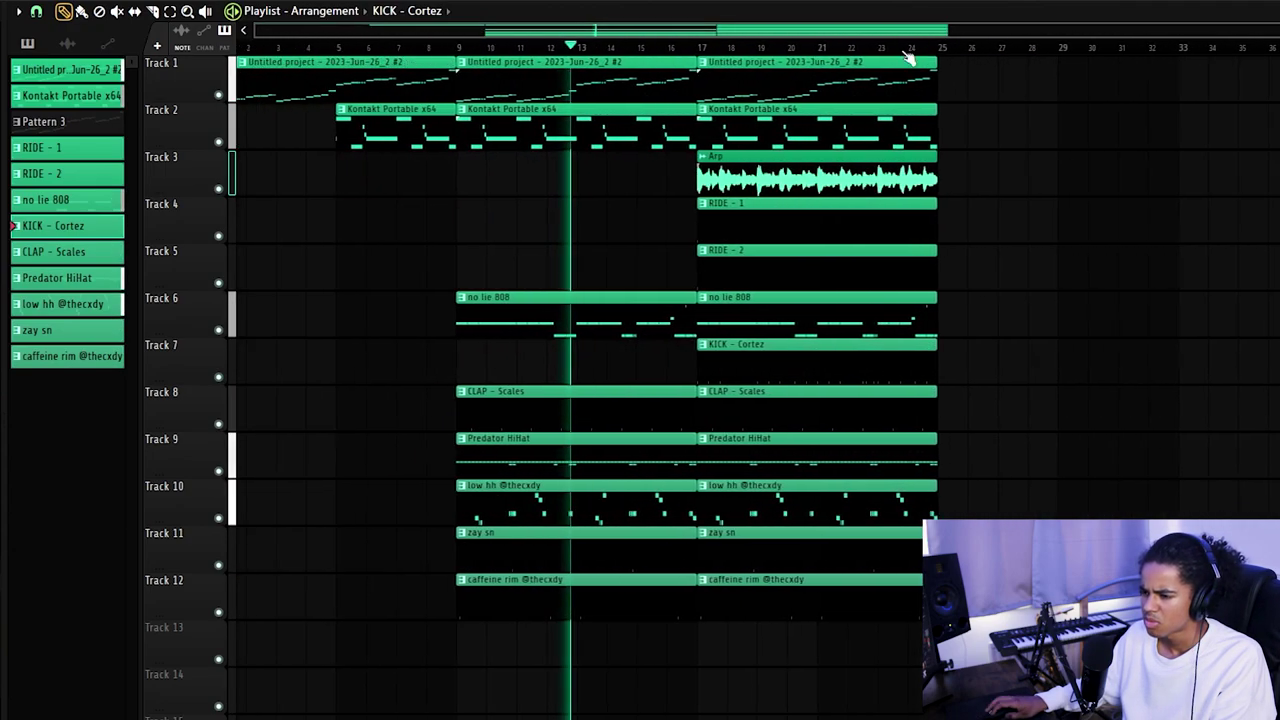
ctrl+drag(1045, 57, 471, 714)
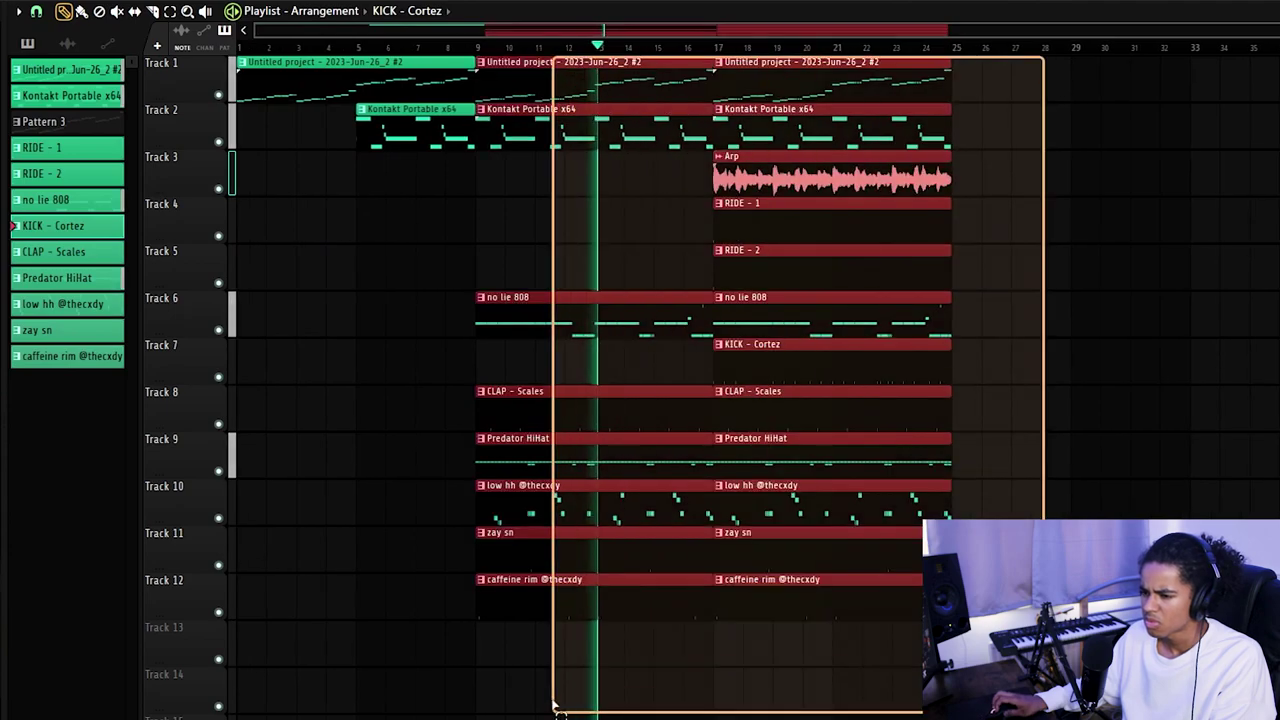
key(ctrl+b)
Replace the Track 1 melody clip at bar 25 with the Untitled project - 2023-Jun-26_2 pattern
scroll(1008, 62, up, 1)
click(890, 62)
click(502, 9)
click(750, 179)
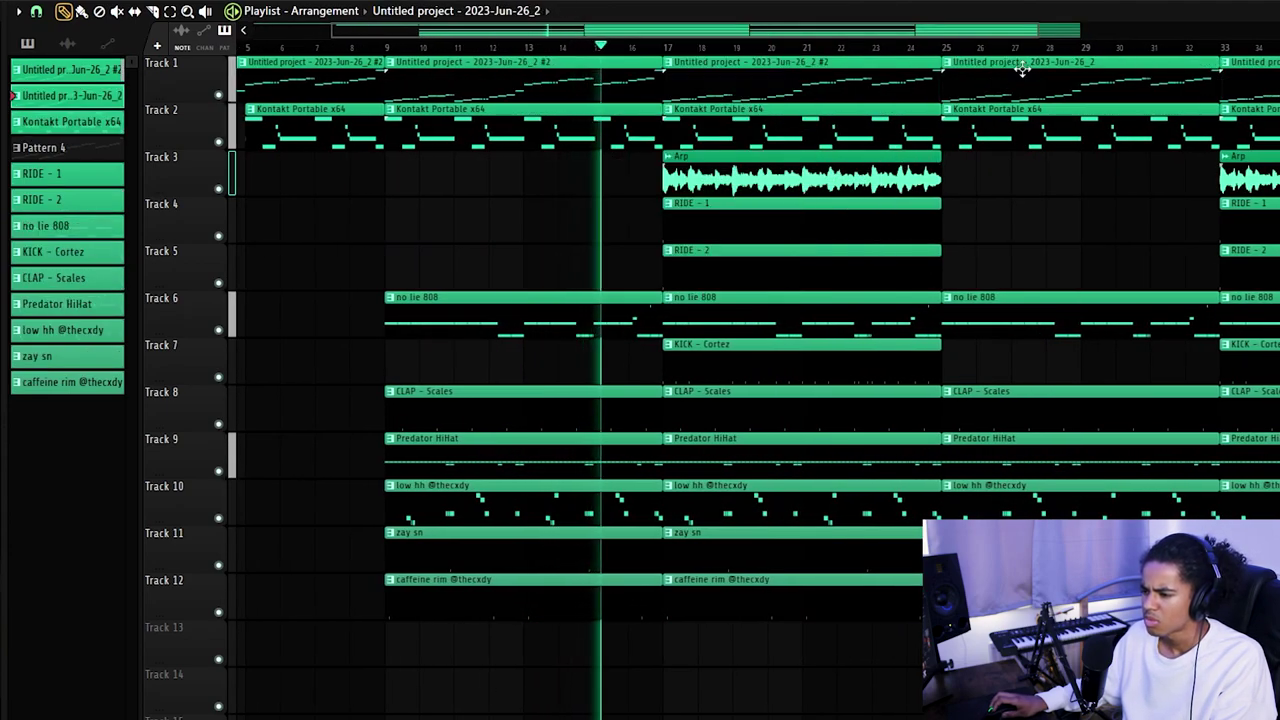
scroll(1021, 77, down, 2)
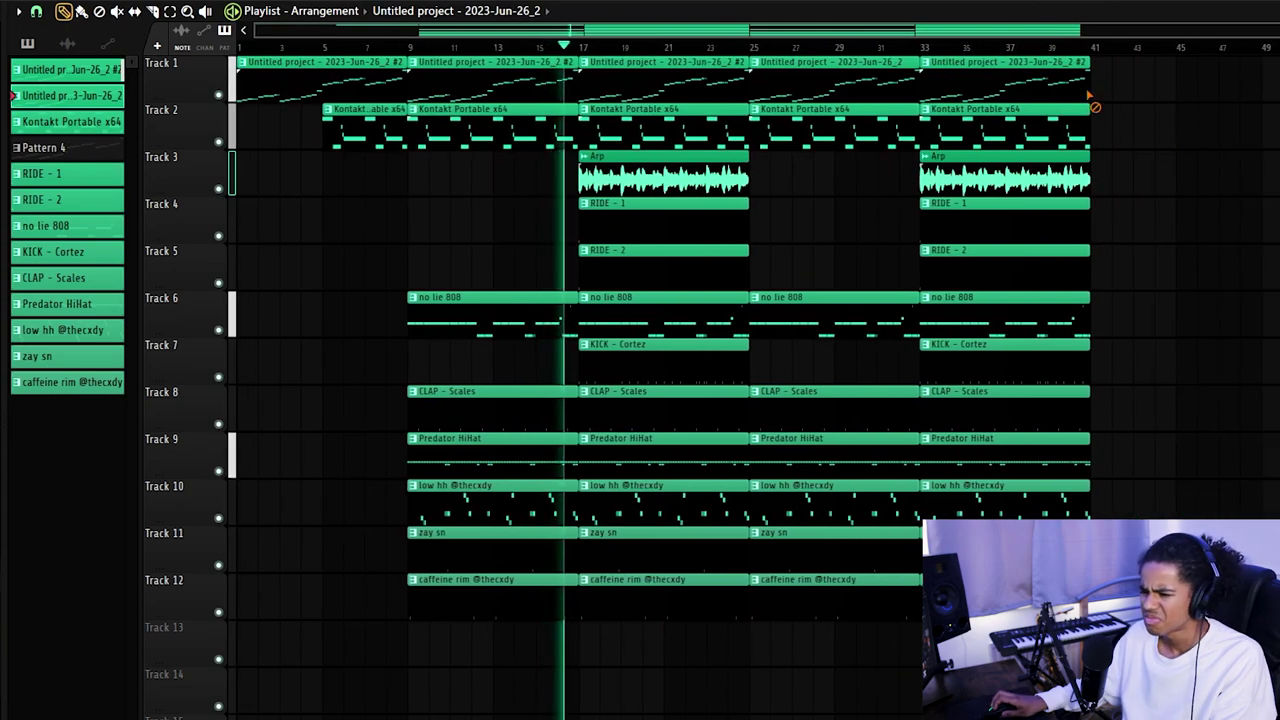